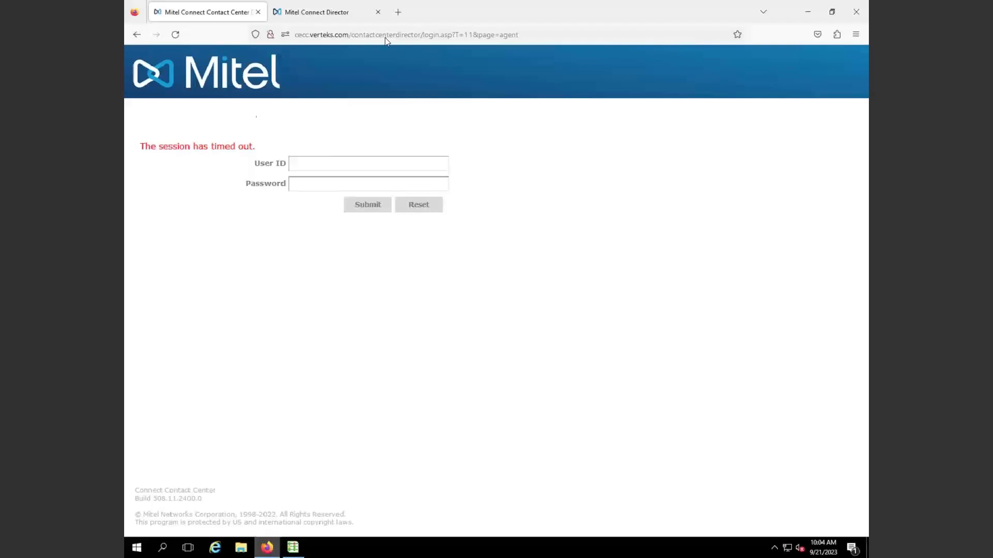
Maximize Firefox and fill the sign-in page with the saved user ID and password
drag(455, 19, 581, 181)
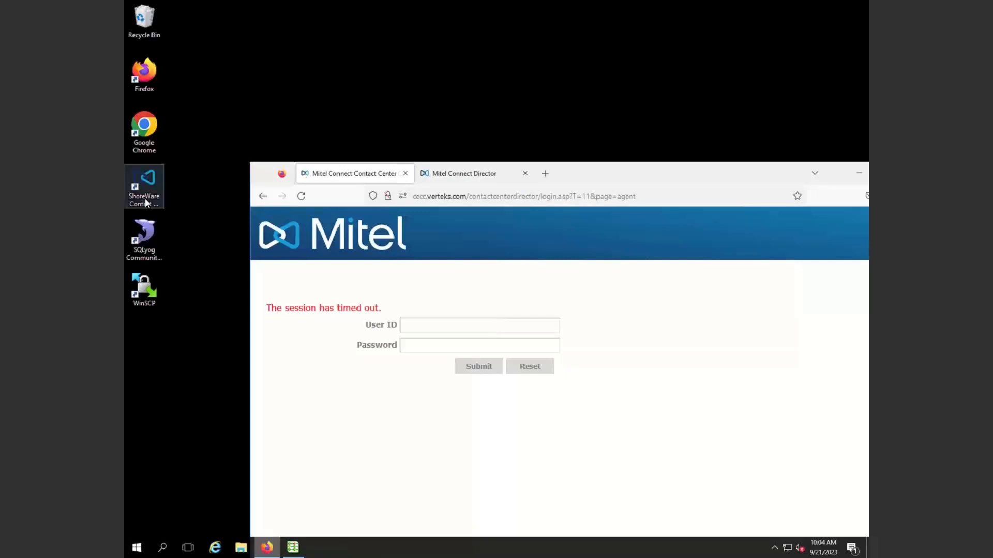
drag(755, 178, 644, 141)
click(773, 137)
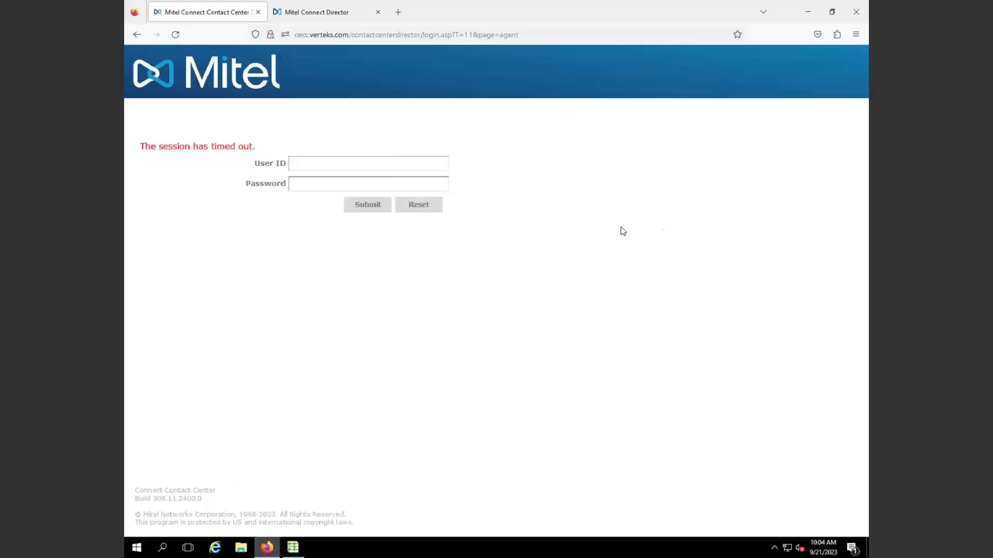
click(299, 164)
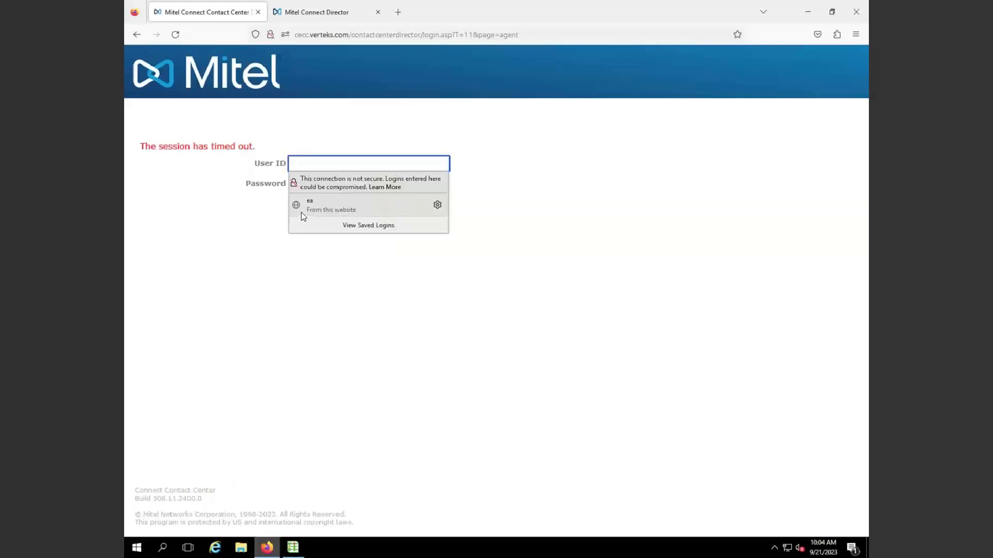
click(301, 212)
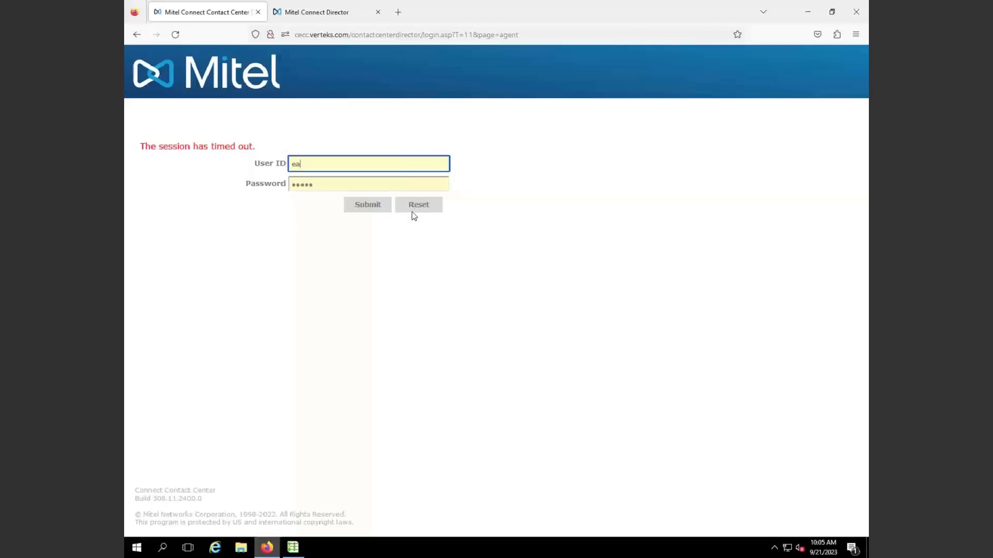
Sign back in and load another agent's General details from Favorites : Agents
click(374, 204)
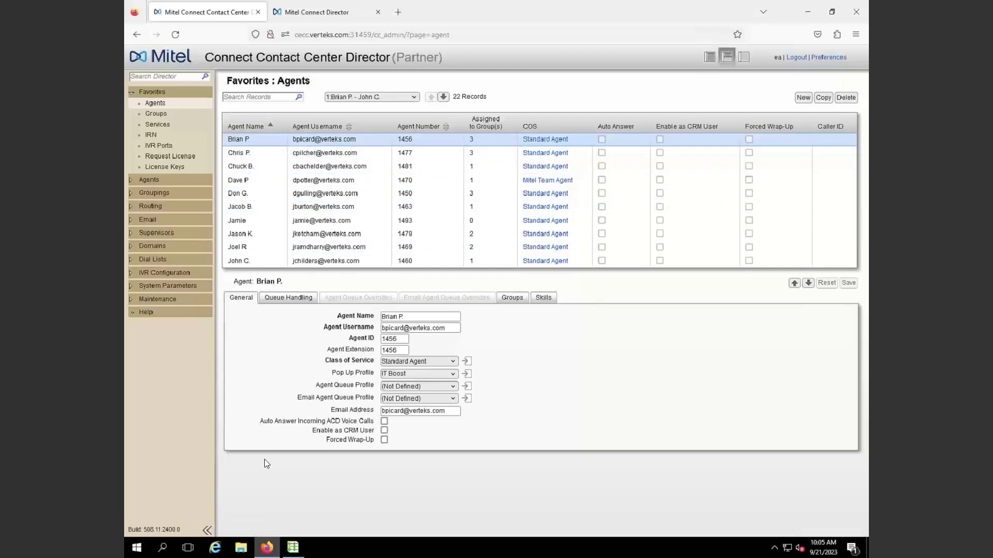
click(276, 173)
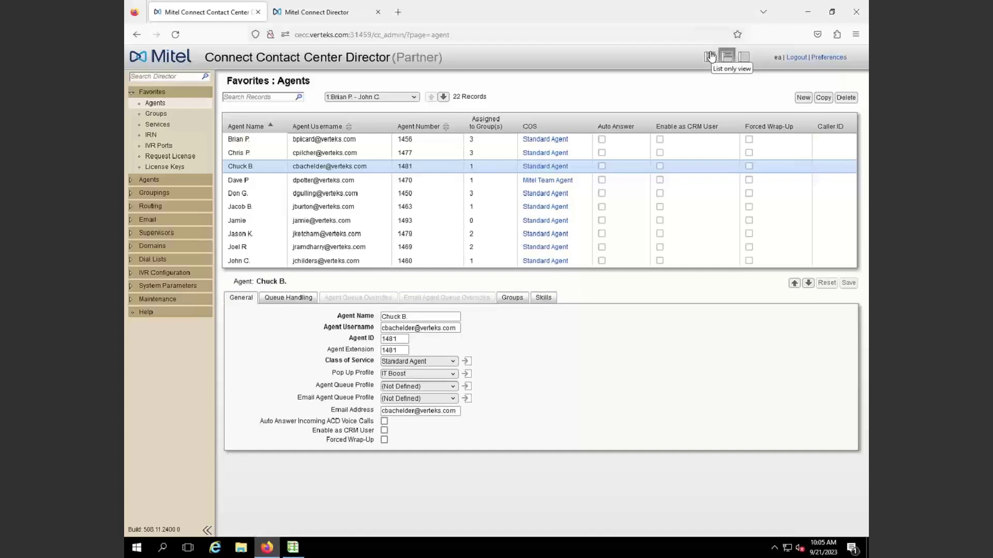
click(710, 56)
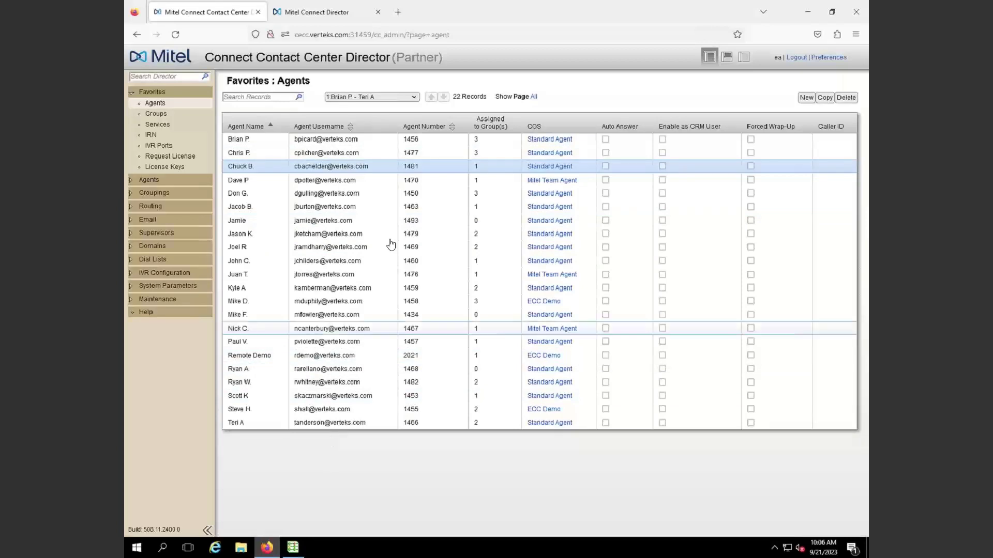
click(743, 58)
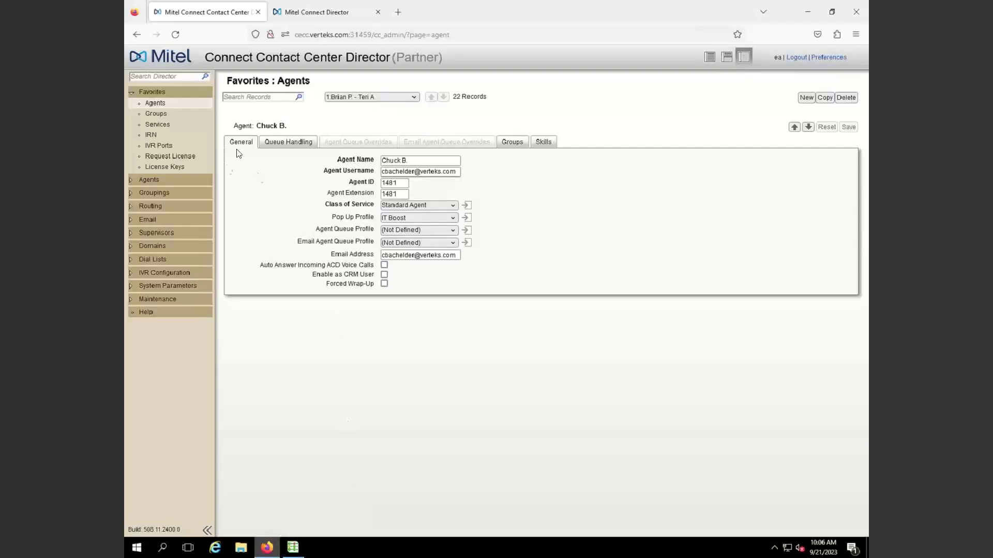
click(727, 61)
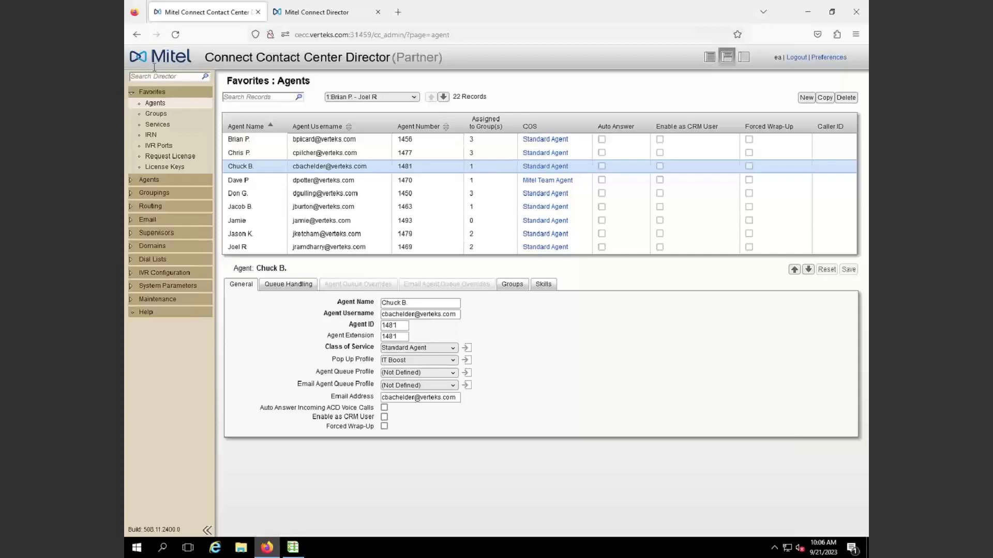
Open Favorites IRN records and focus IRN 1154's number field
click(153, 137)
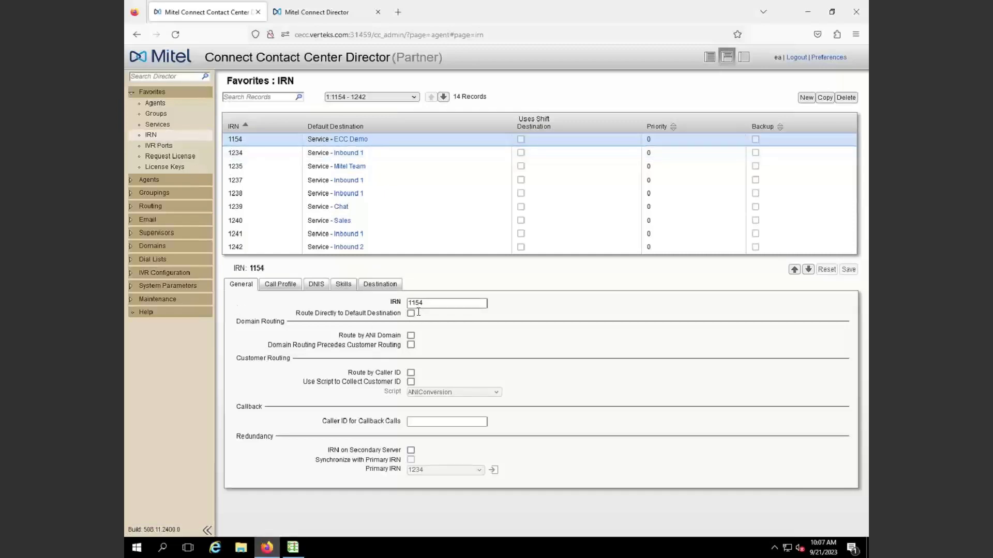
click(436, 304)
In Mitel Connect Director, open route point ECC Demo IRN under Features > Call Control > Route Points
click(324, 13)
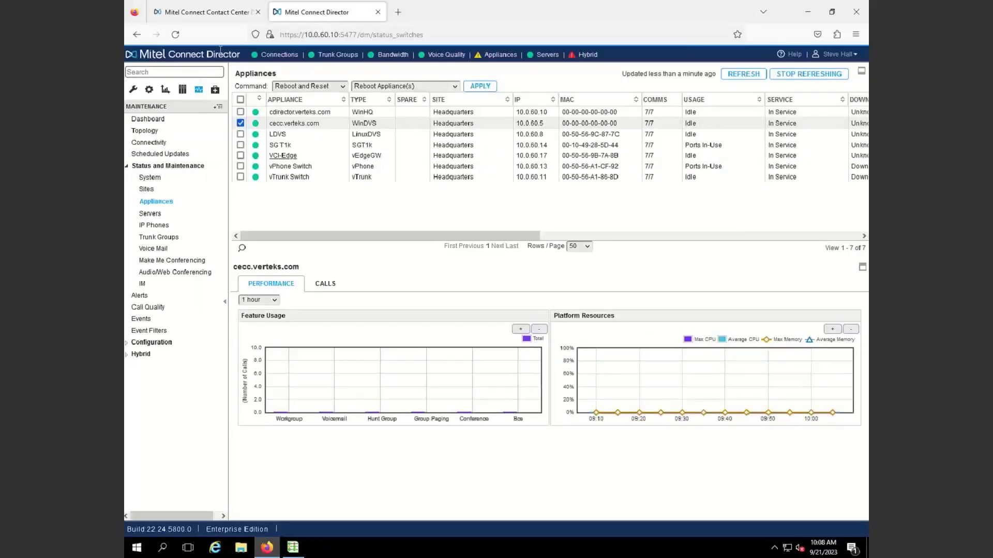
click(134, 91)
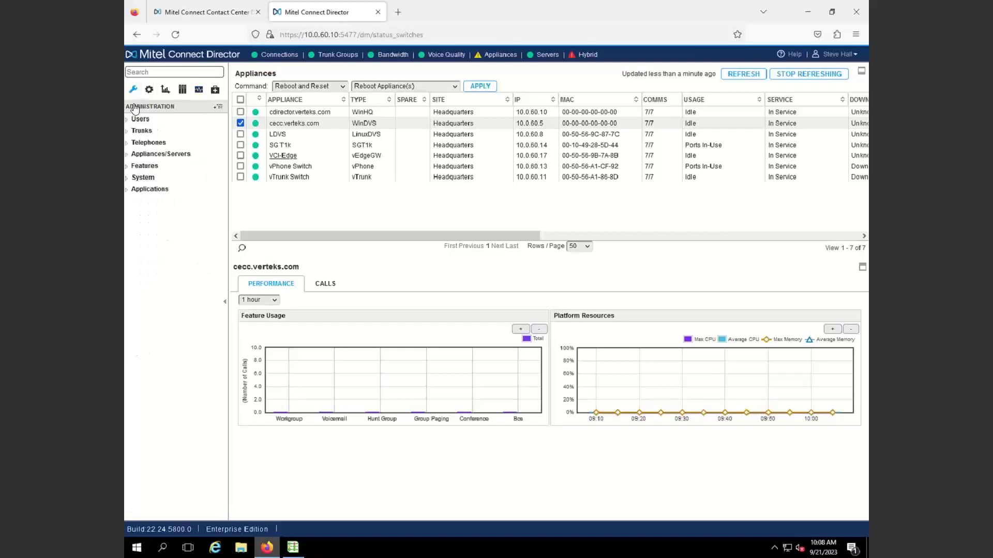
click(143, 166)
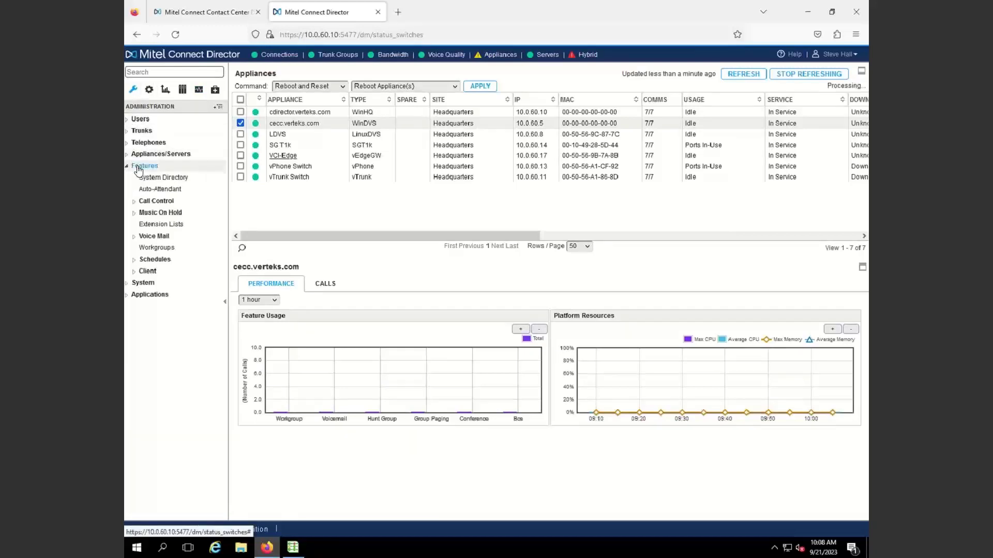
click(152, 202)
click(161, 273)
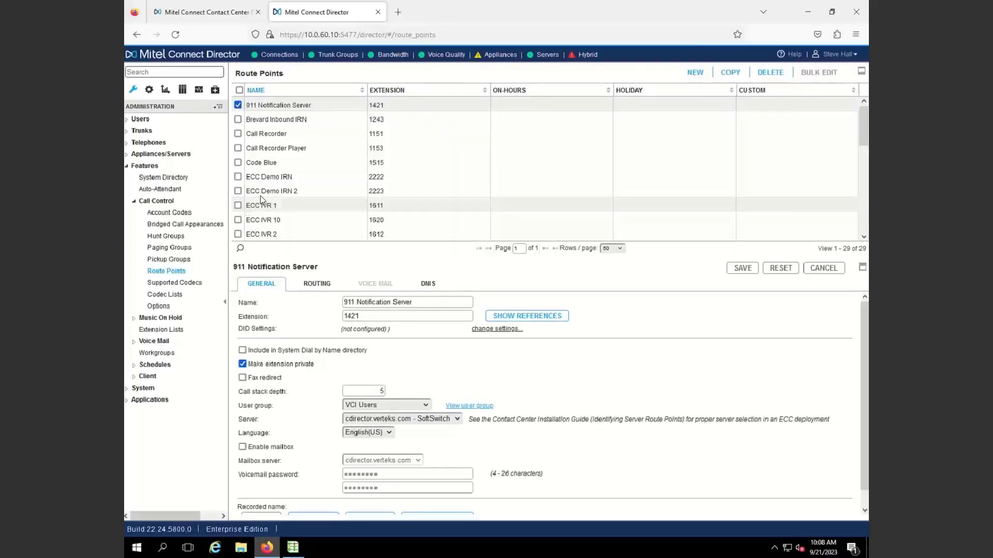
click(251, 177)
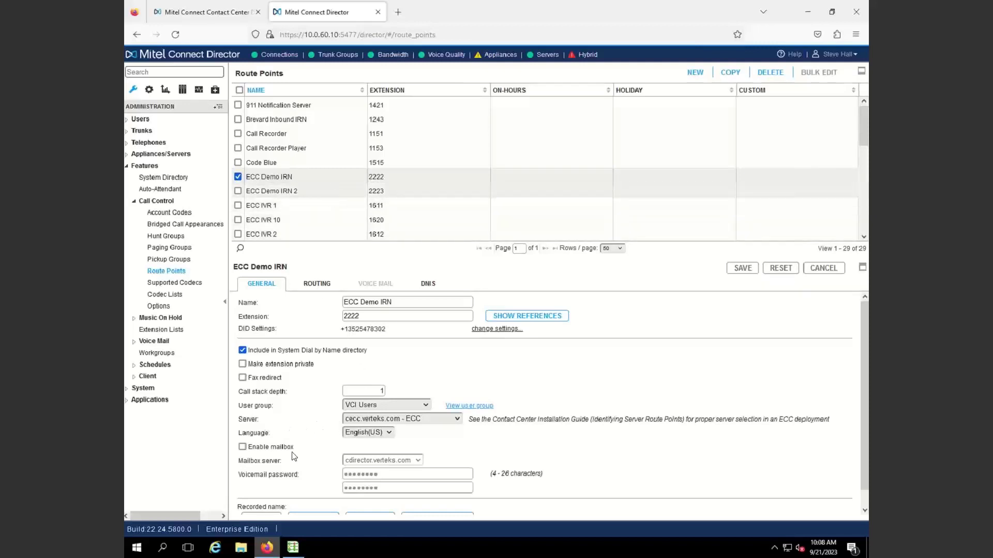
Confirm the route point's server is cecc.verteks.com - ECC
drag(246, 424, 262, 423)
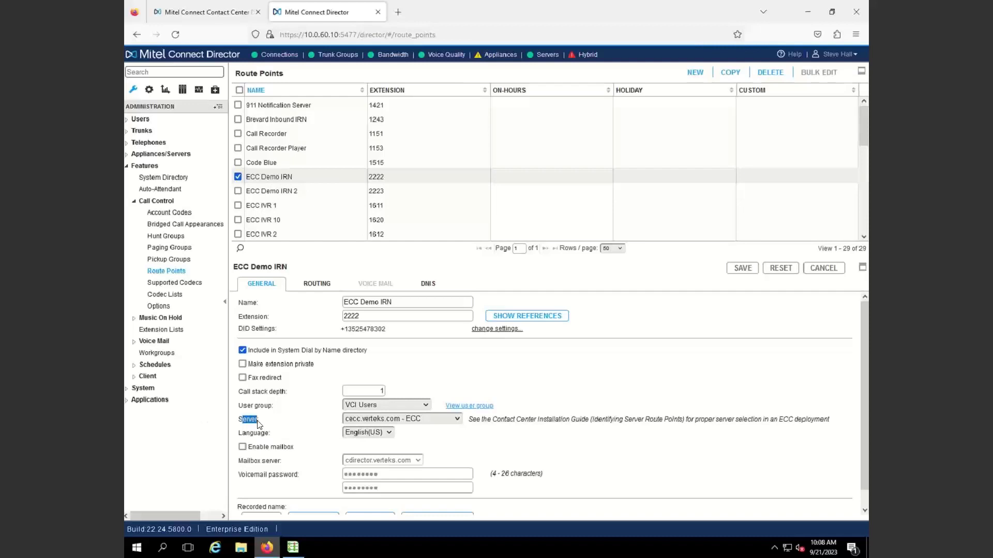
click(397, 421)
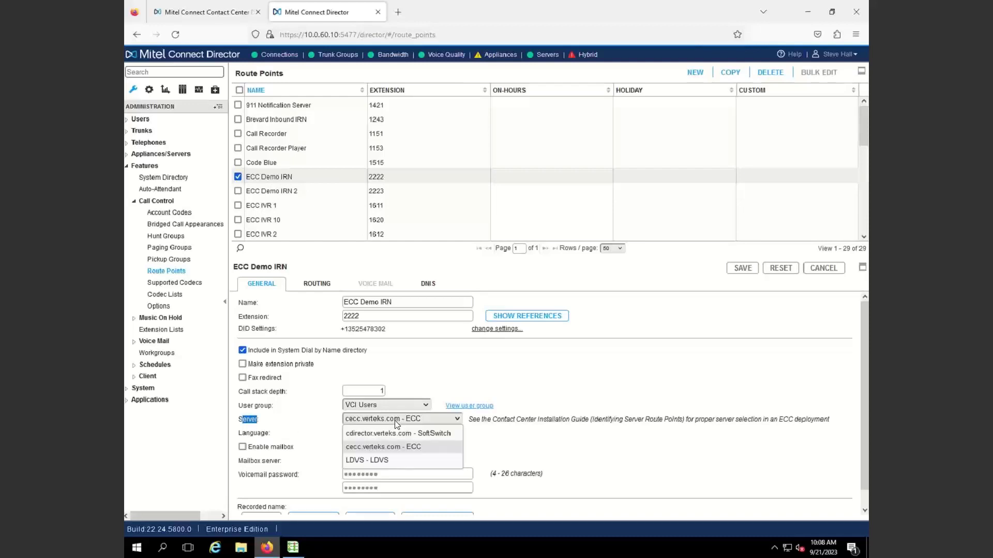
click(571, 419)
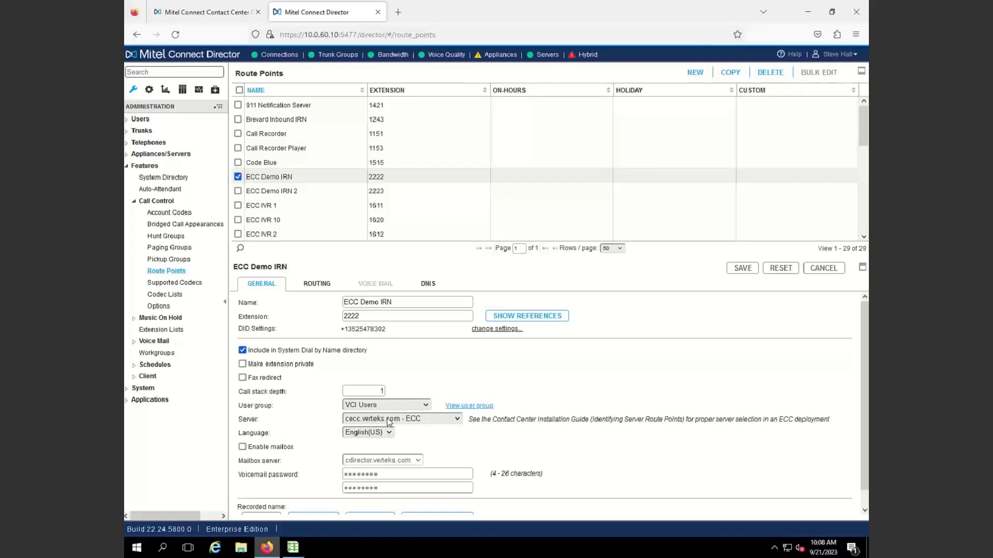
Choose IRN range 2:1243 - 5433 and show IRN 2222's Call Profile settings
click(231, 16)
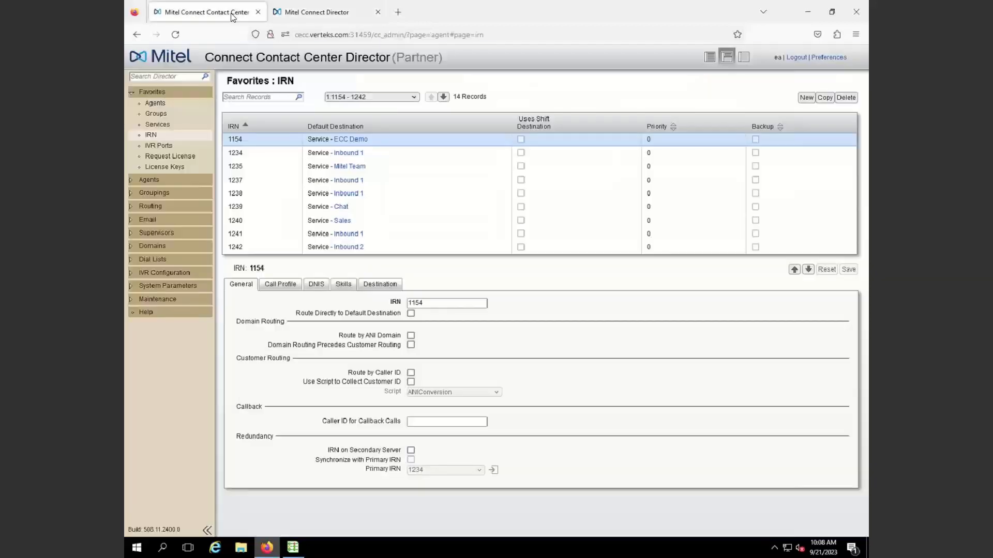
click(401, 98)
click(368, 115)
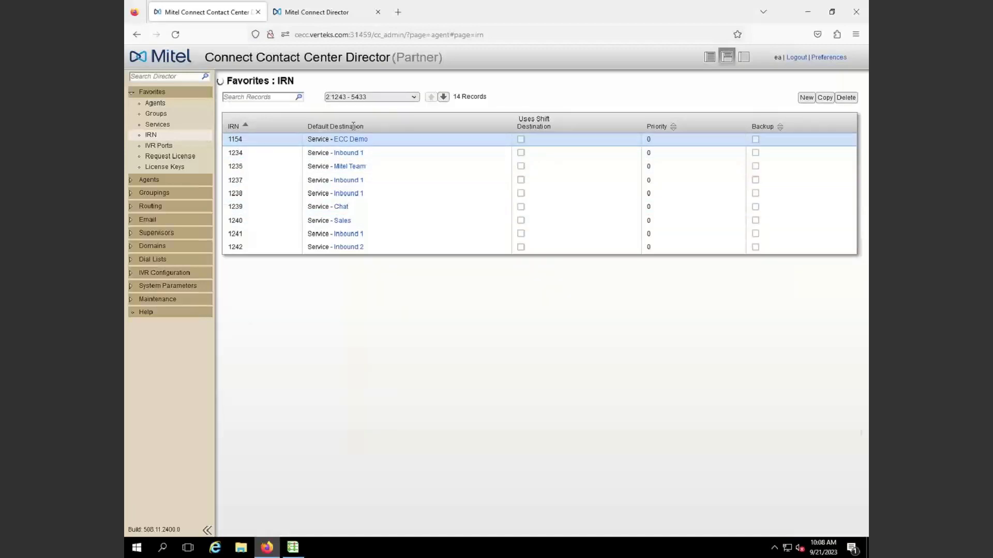
click(259, 154)
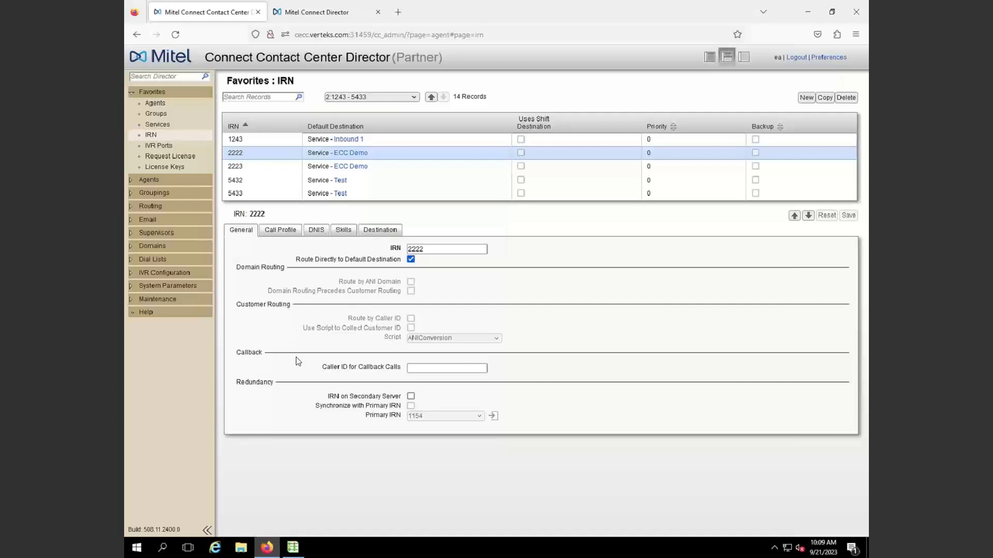
click(297, 230)
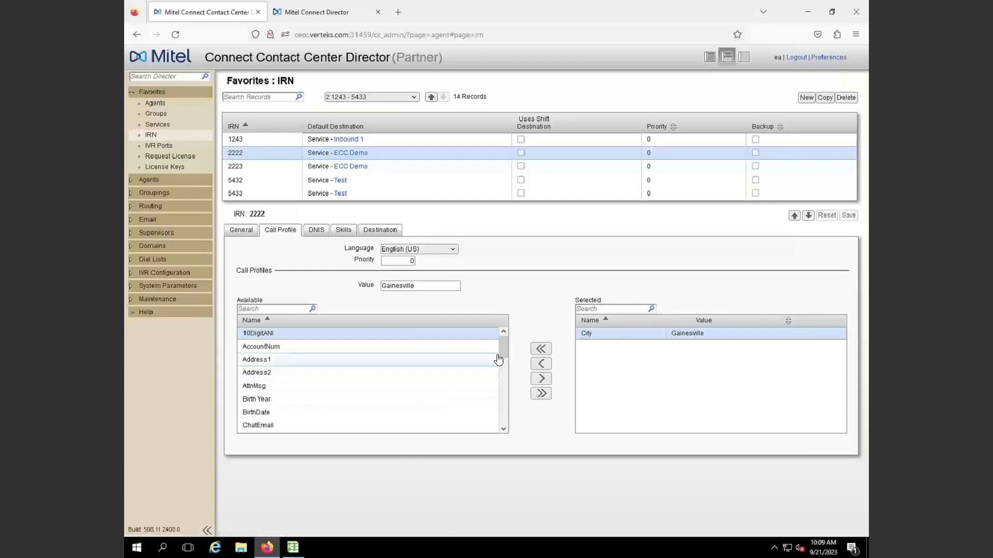
Clear the accidental page selection and scroll to the top of the call profile fields
key(ctrl+a)
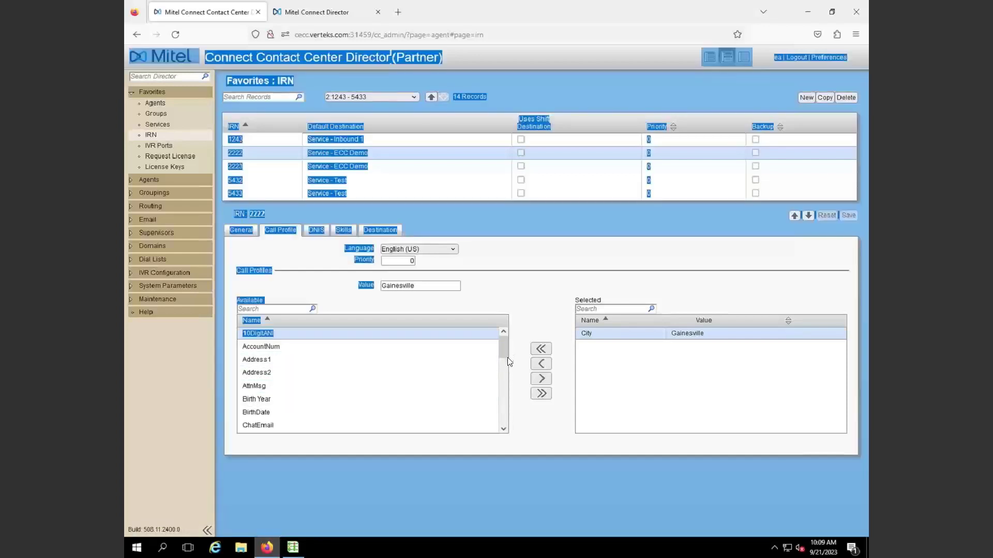
click(510, 359)
drag(504, 347, 506, 424)
key(Home)
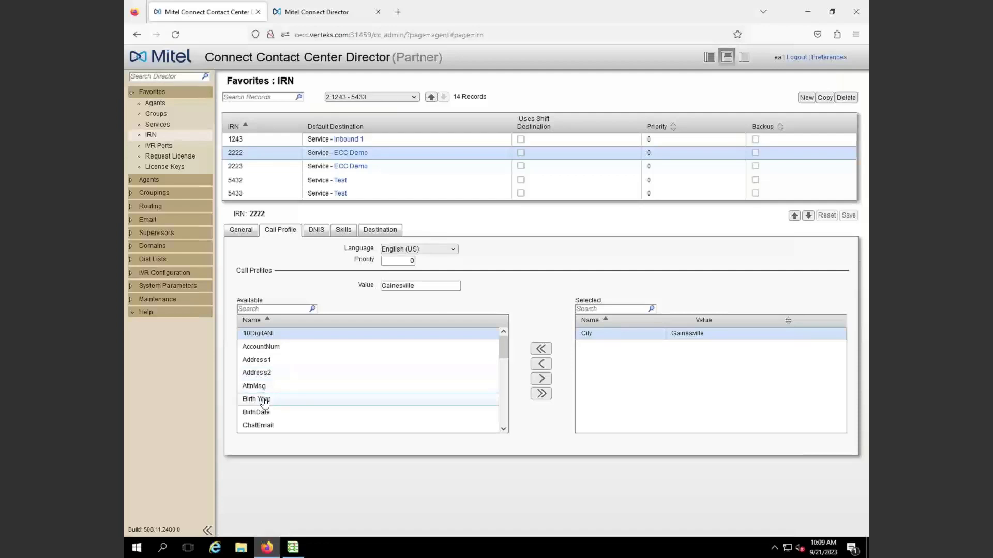
Add Address1 to IRN 2222's call profile, remove it again, then select IRN 2223
click(269, 361)
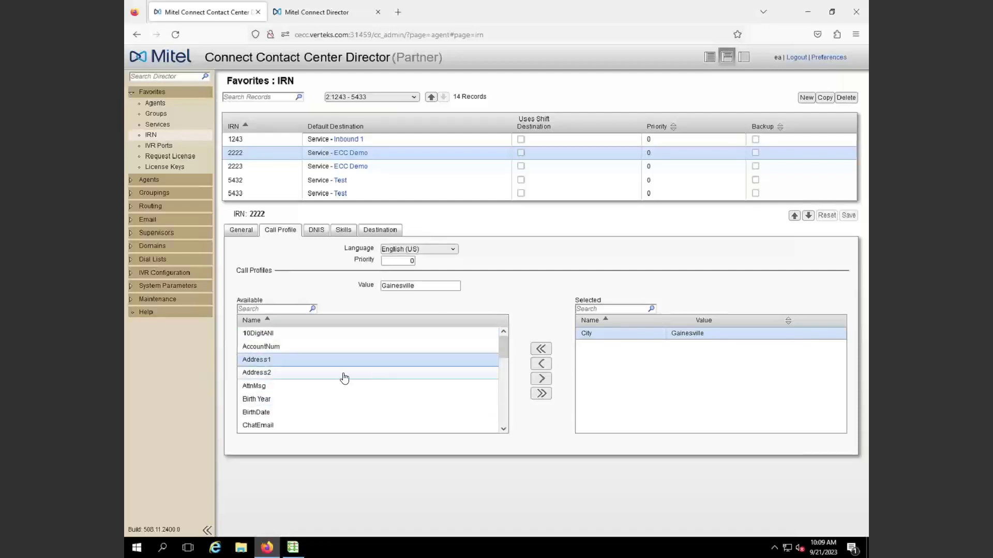
click(540, 380)
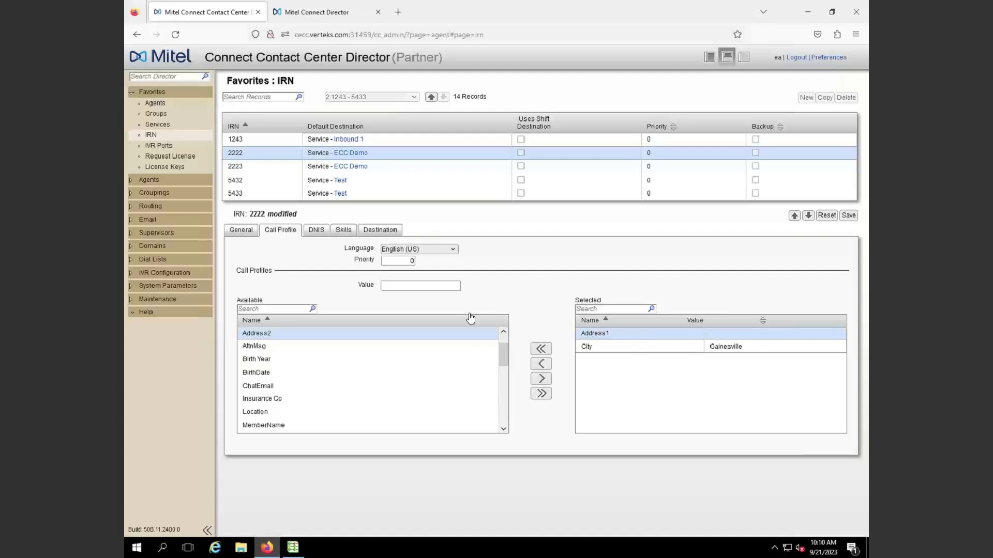
click(421, 282)
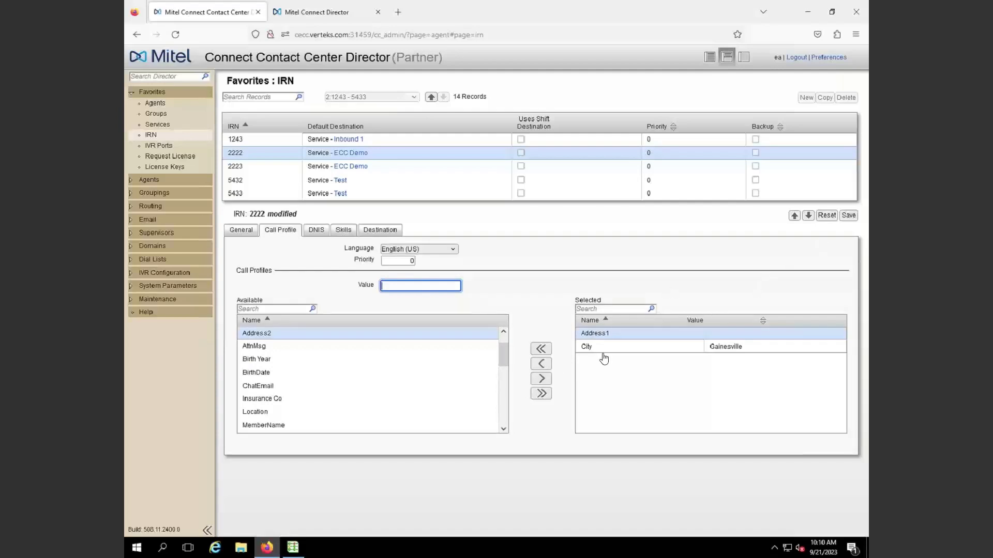
click(550, 361)
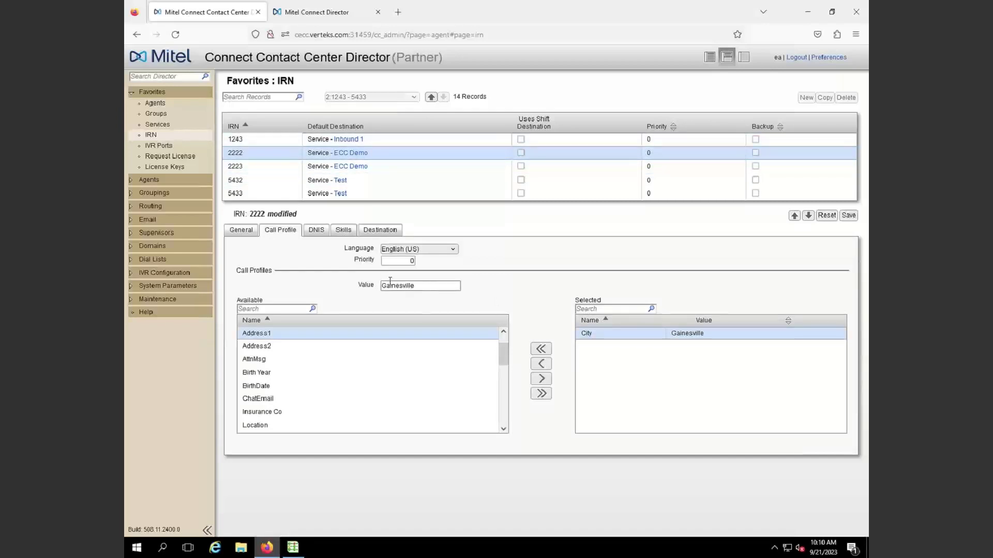
click(274, 172)
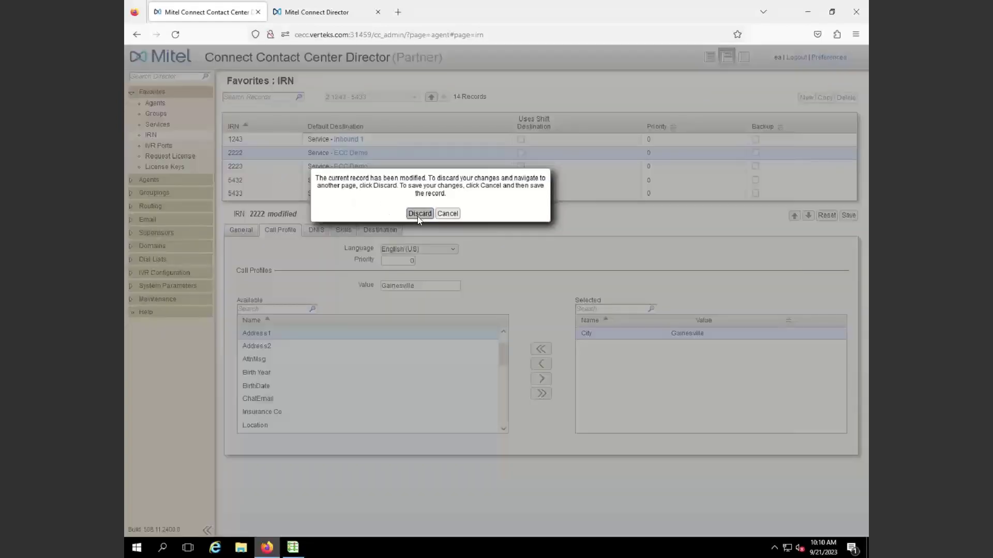
Discard IRN 2222's unsaved edits so IRN 2223 loads with City Ocala, State Florida
click(419, 214)
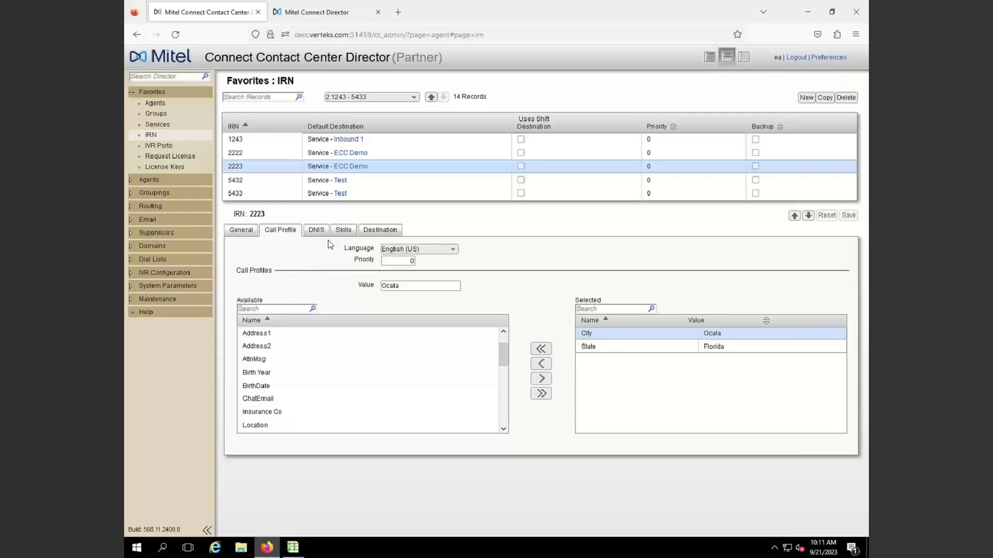
click(412, 261)
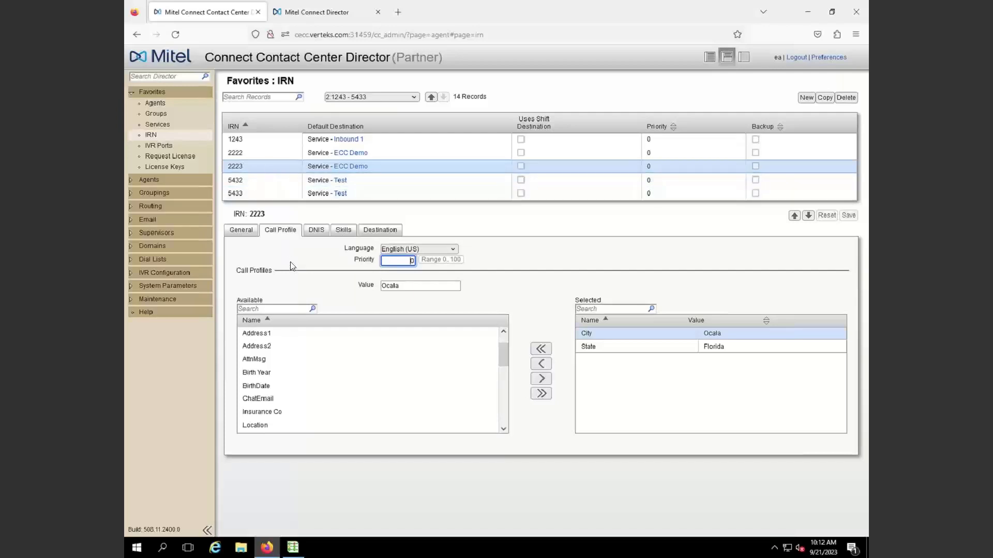
Show IRN 2223's DNIS tab: DNIS 5434, Target ASA 20 s, Max ACD Talk Time 120 s
click(313, 231)
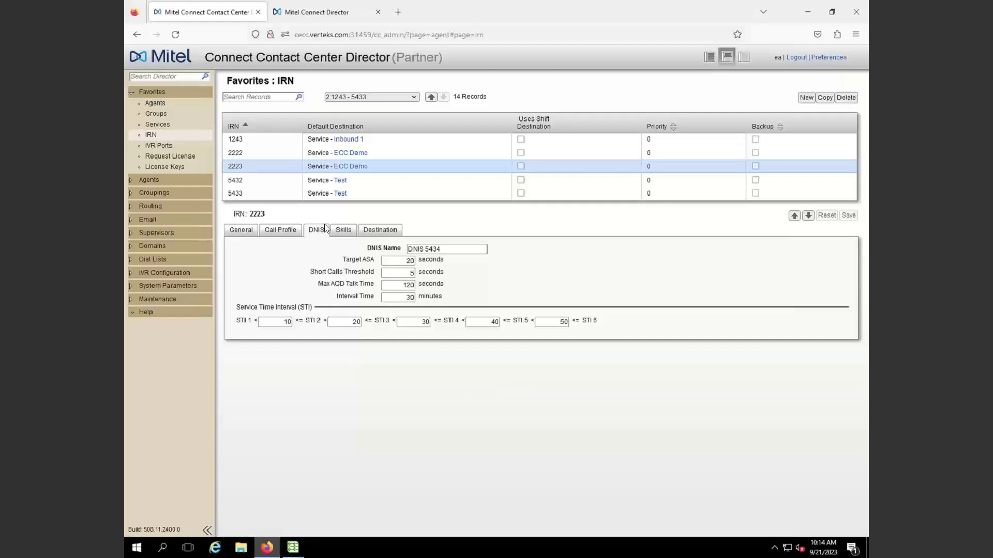
Check IRN 2223's skills, then its Destination tab showing default destination ECC Demo
click(344, 231)
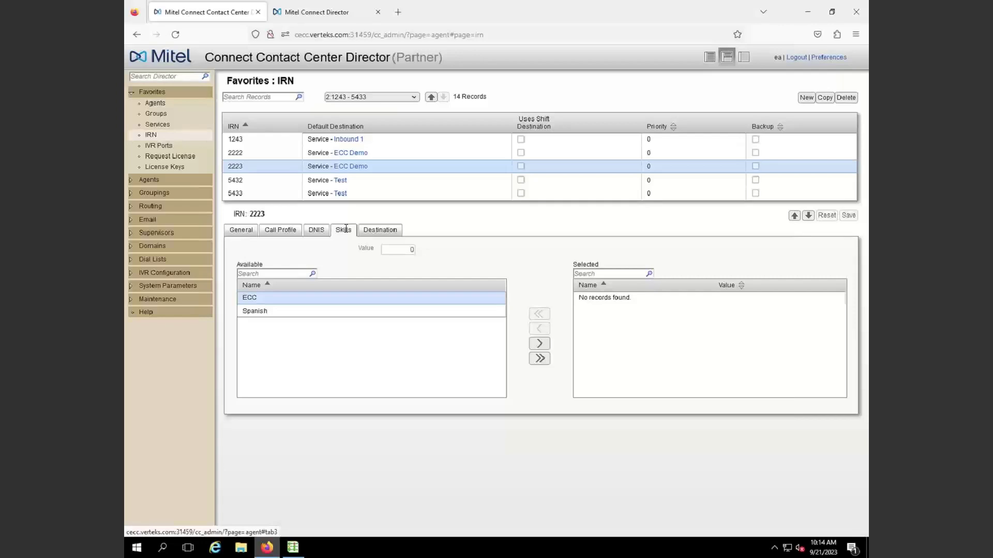
click(365, 230)
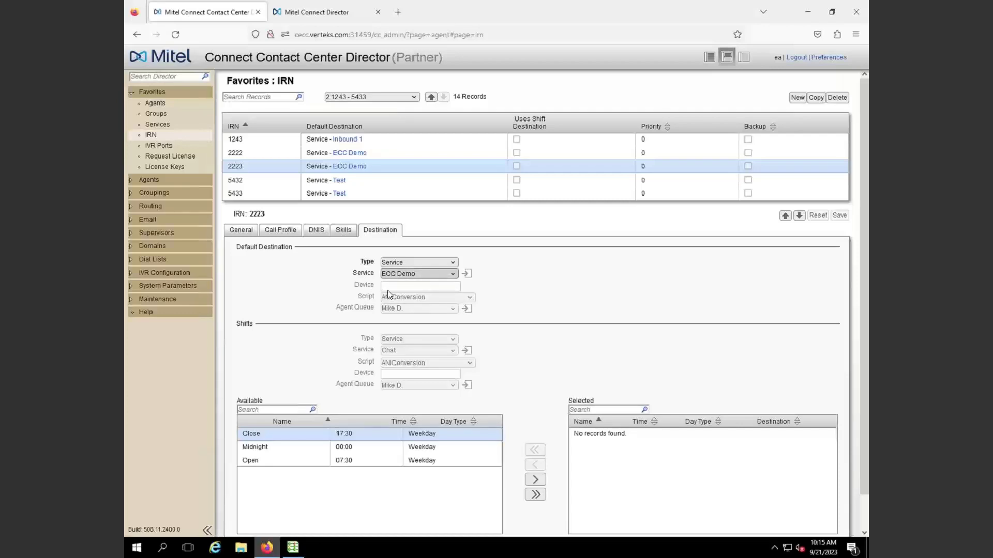
Open the Favorites : Services list of 8 records
click(157, 124)
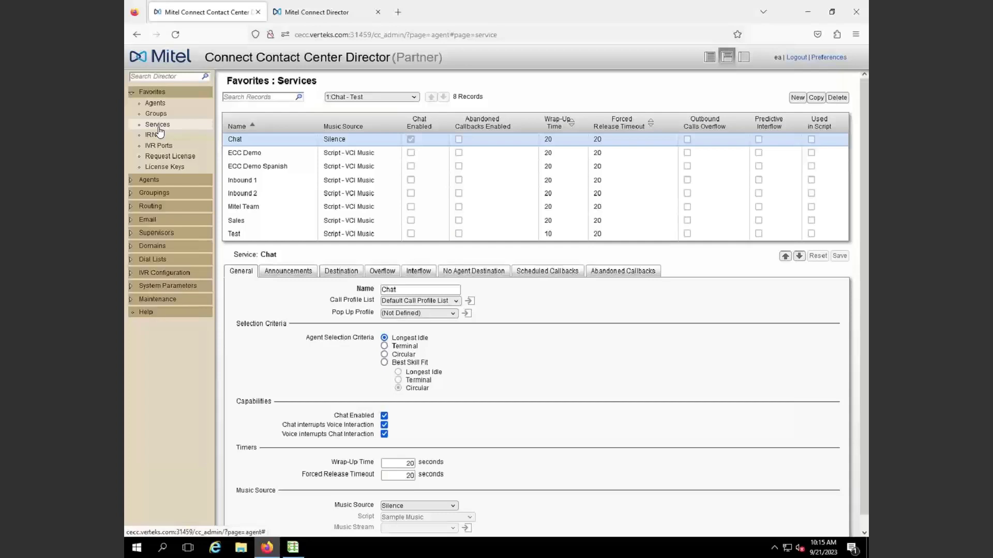
Select ECC Demo in the Services grid to show its General settings
click(258, 156)
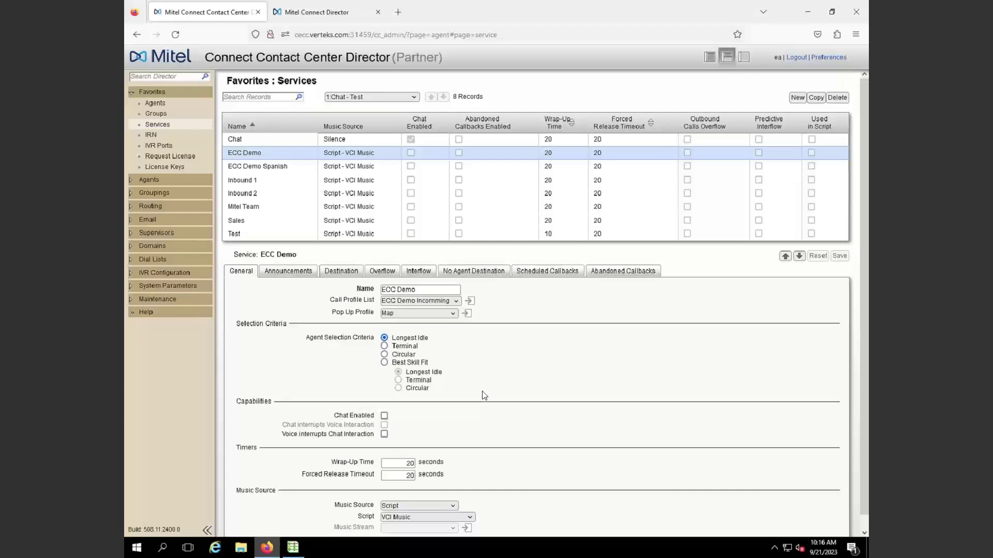
Show ECC Demo's Announcements settings with the 30-second mandatory Demo Announcement
scroll(484, 394, down, 1)
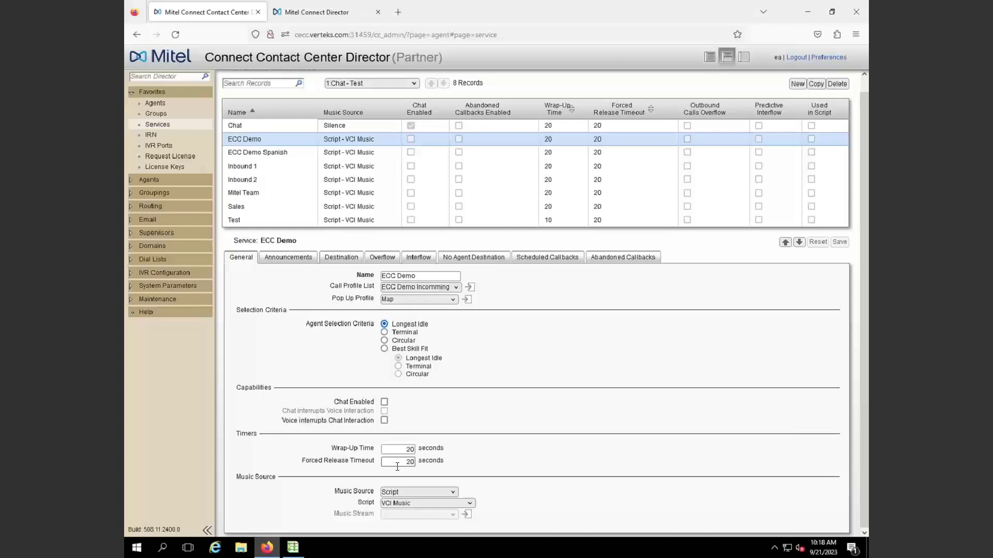
click(292, 258)
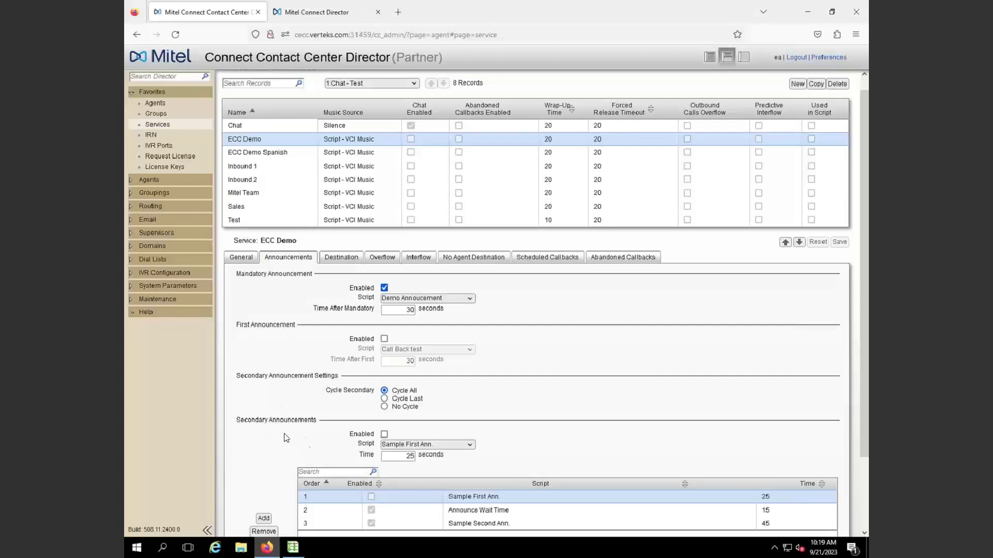
scroll(346, 481, down, 1)
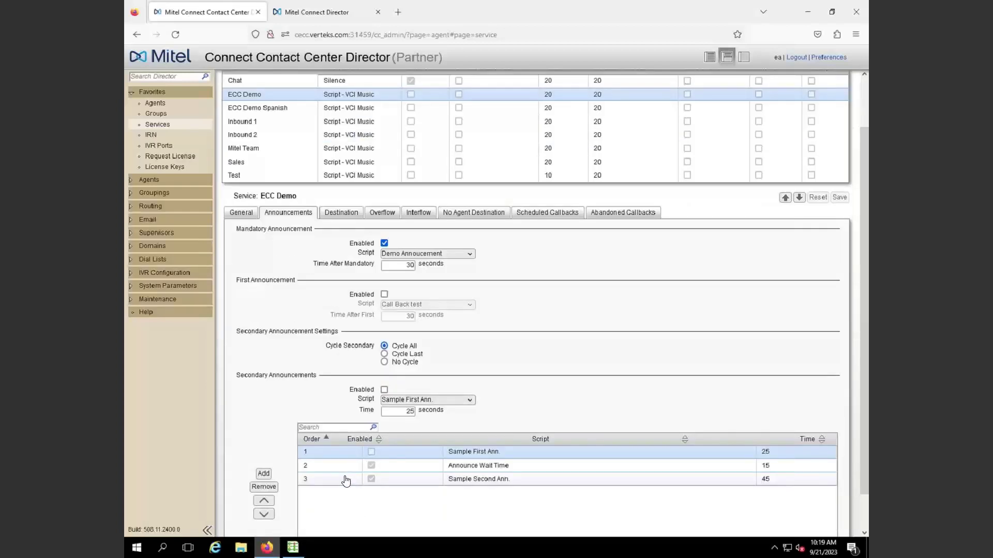
scroll(346, 481, down, 1)
scroll(346, 480, up, 2)
scroll(345, 480, down, 2)
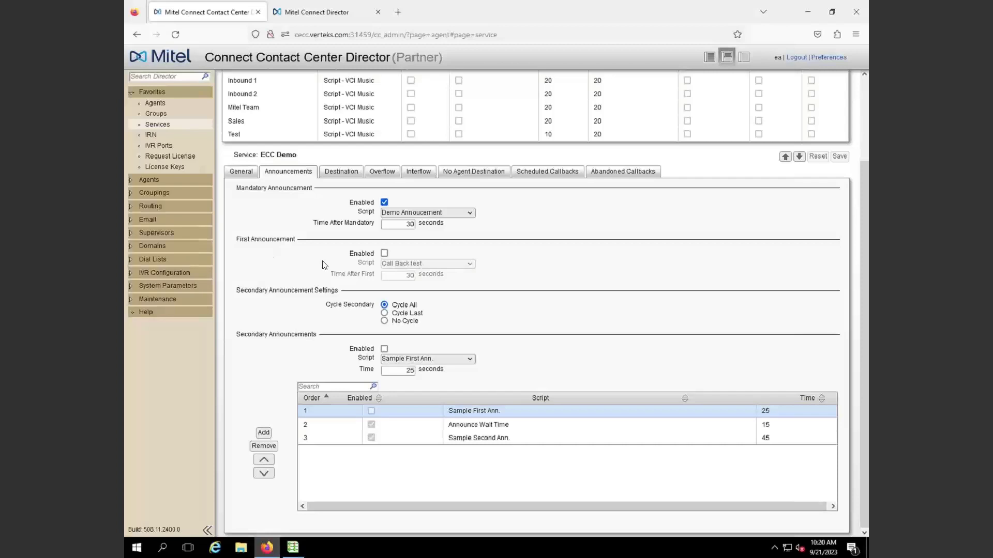
Enable the first announcement and set its script to Sample First Ann
click(384, 253)
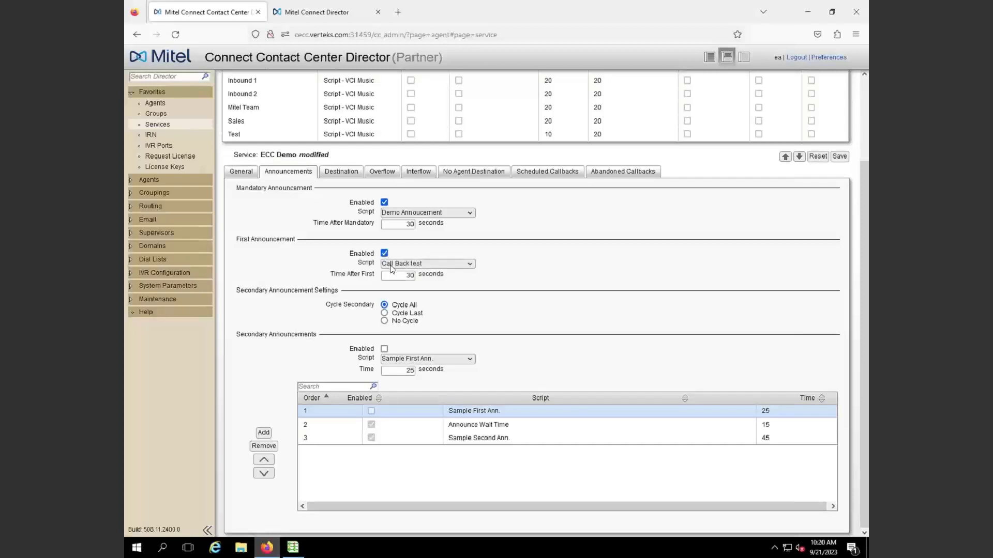
click(389, 264)
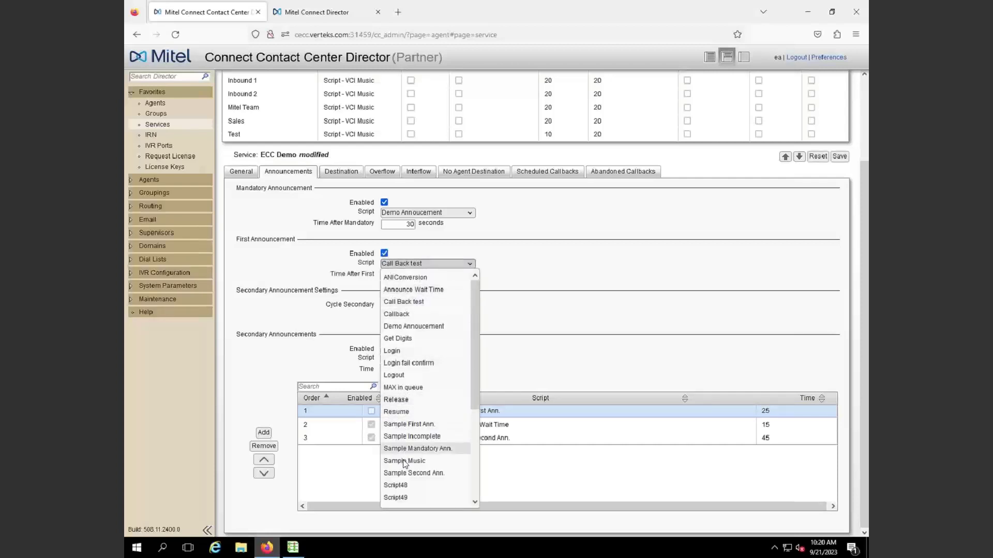
scroll(405, 464, down, 4)
scroll(405, 464, up, 4)
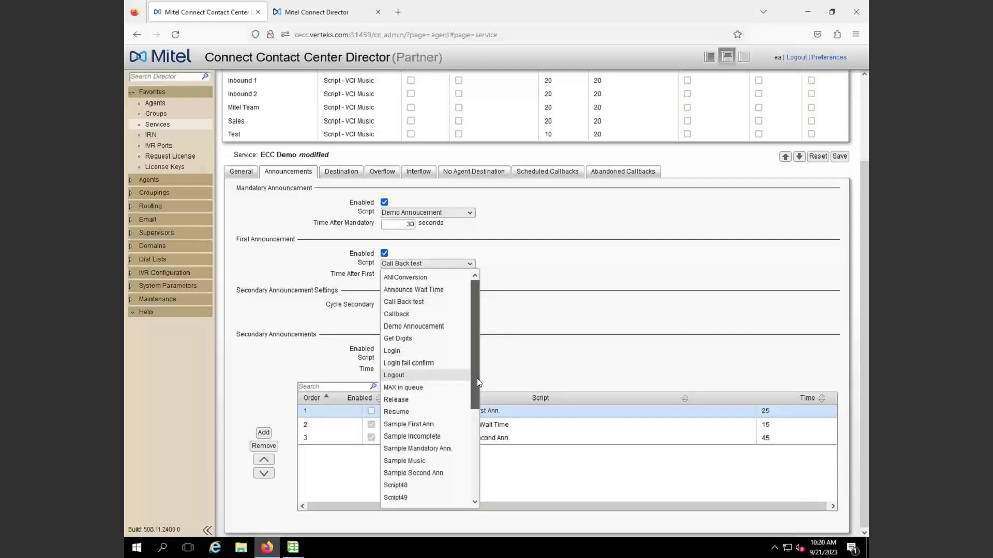
drag(477, 377, 476, 379)
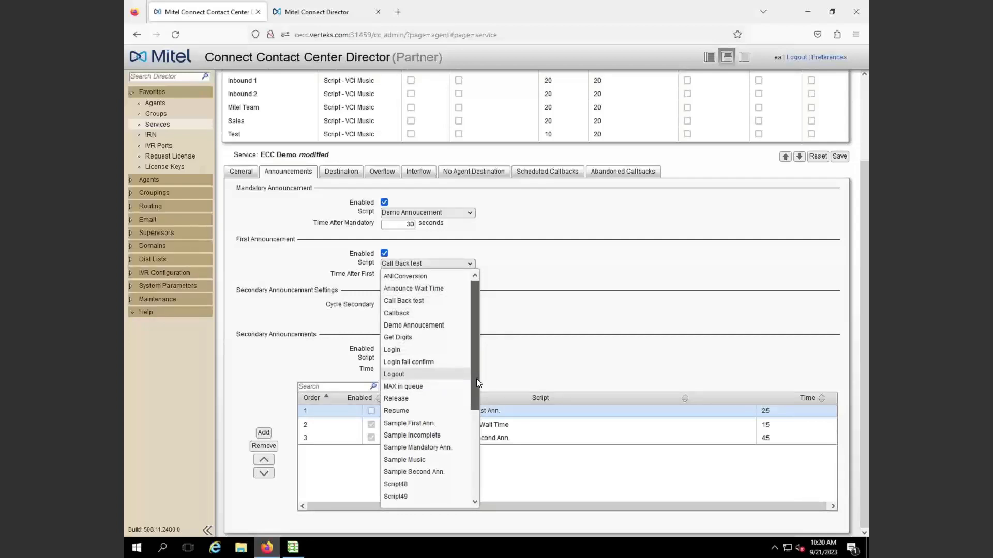
click(411, 423)
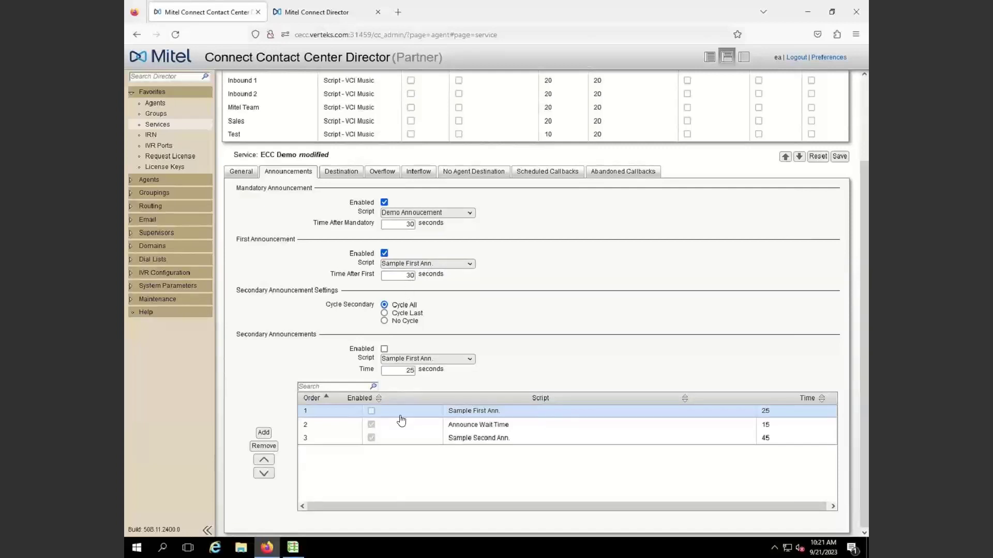
Enable secondary announcements and review the Announce Wait Time and Sample Second Ann. entries
click(384, 349)
click(494, 431)
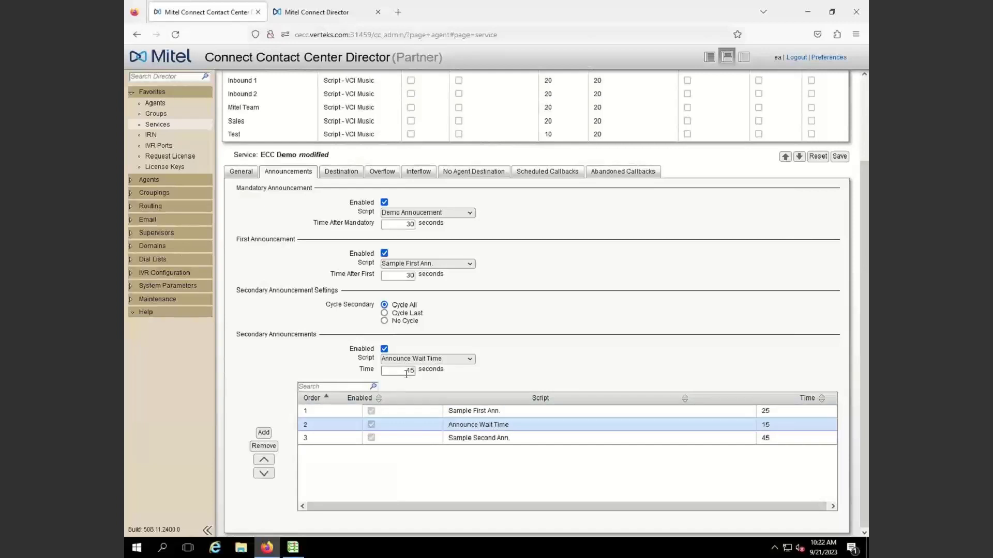
click(470, 447)
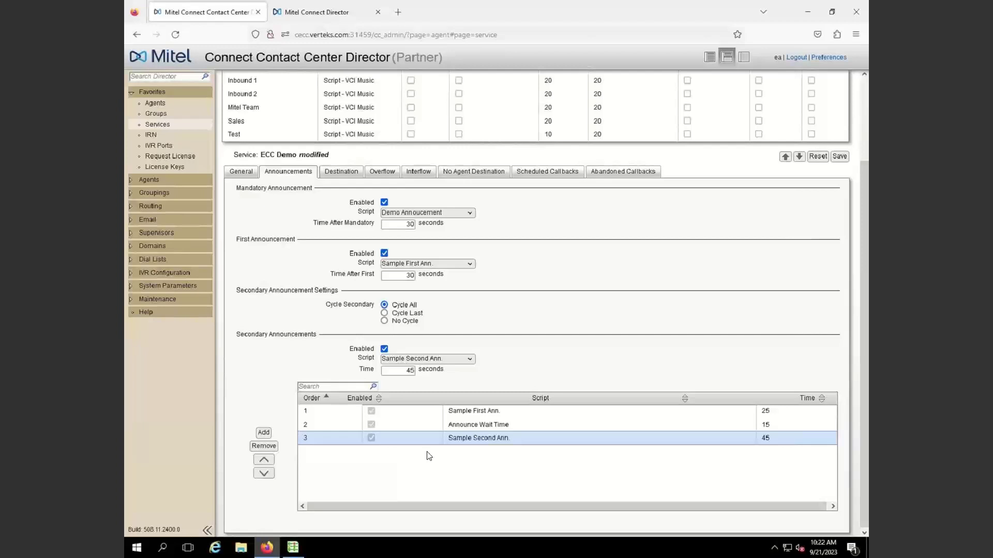
Set secondary announcements to Cycle Last and show ECC Demo's Destination settings
click(384, 314)
click(337, 173)
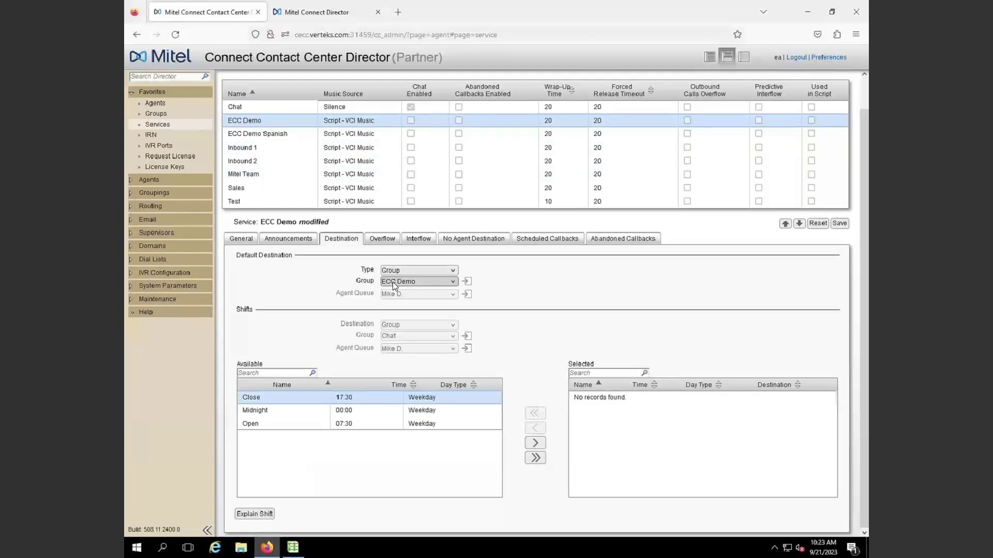
click(386, 241)
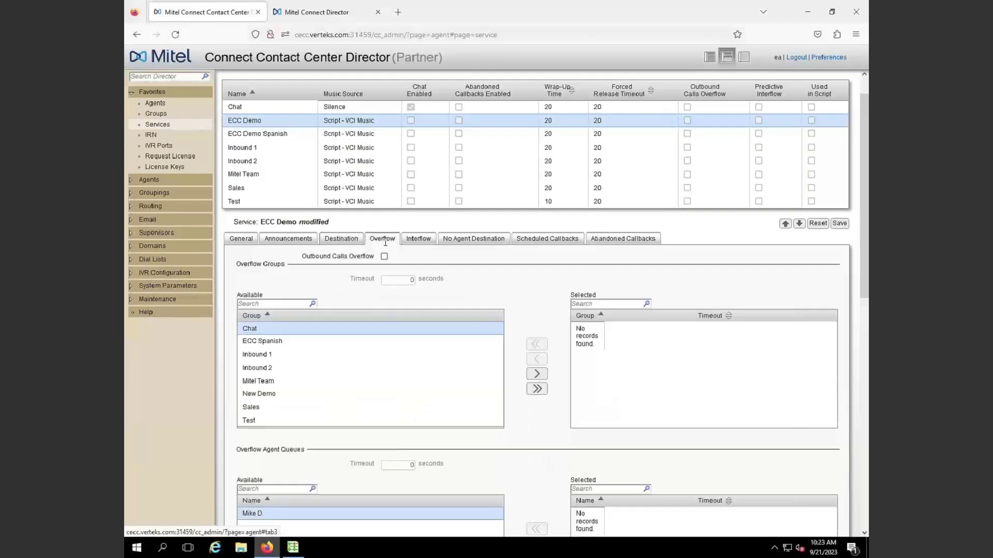
click(418, 241)
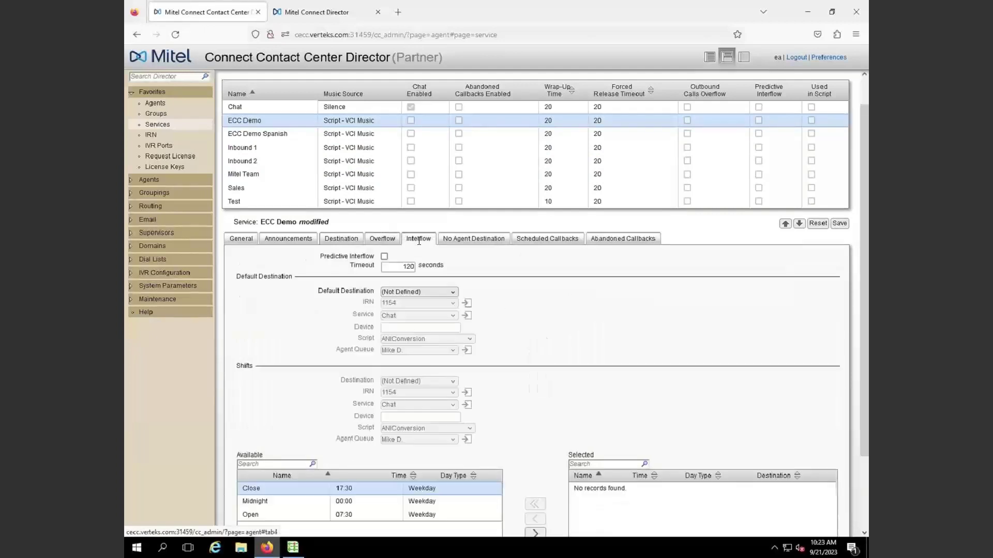
click(383, 239)
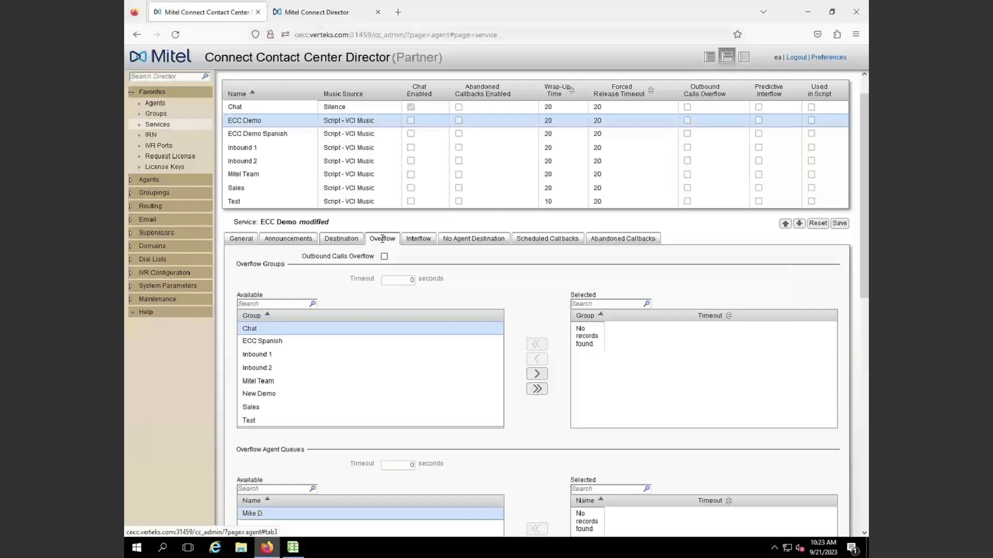
click(342, 240)
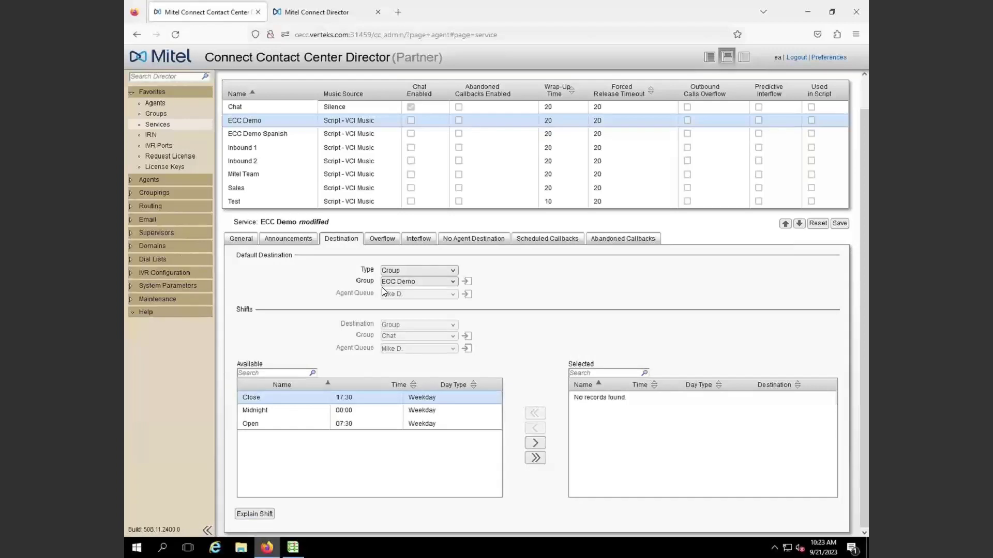
click(376, 242)
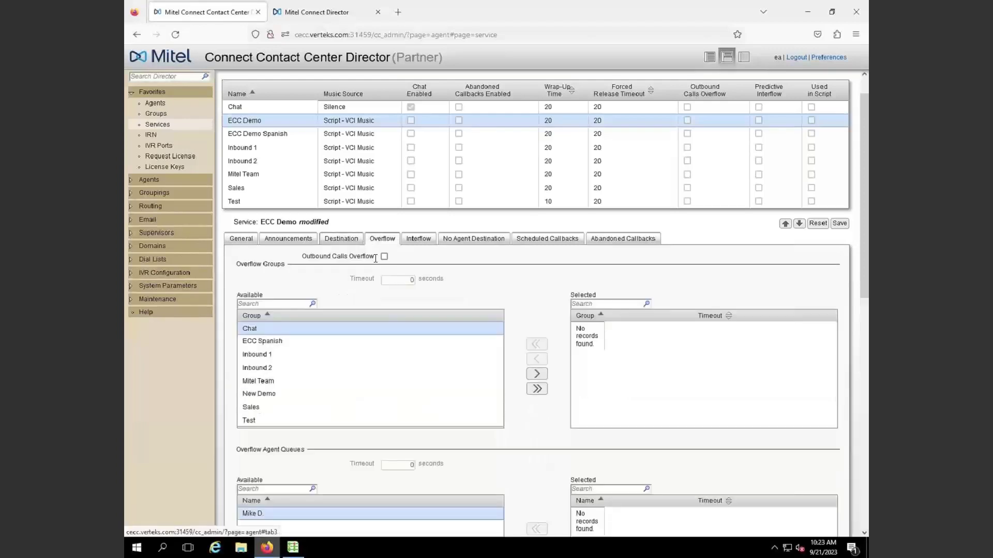
Add Mitel Team and Sales as ECC Demo's overflow groups, each with a 60-second timeout
click(265, 383)
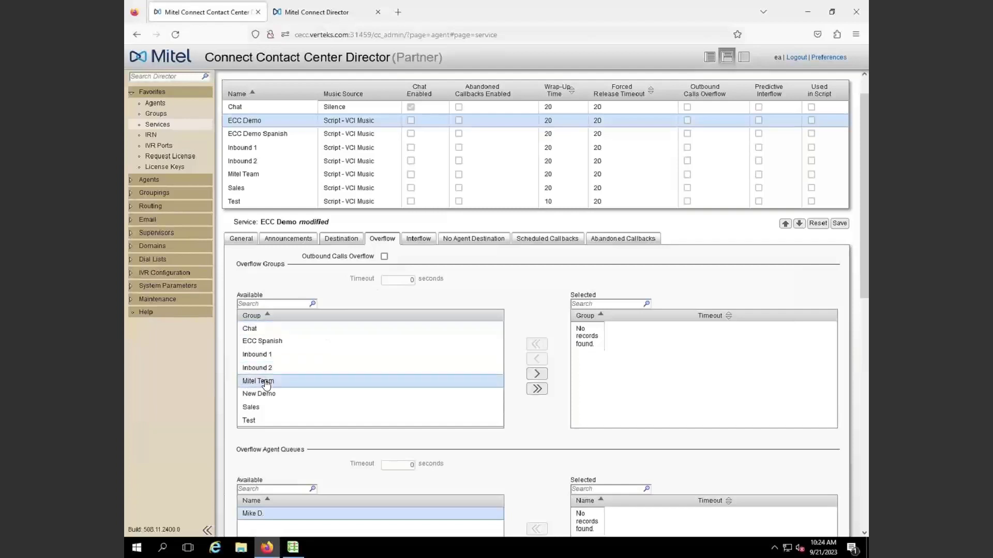
click(537, 375)
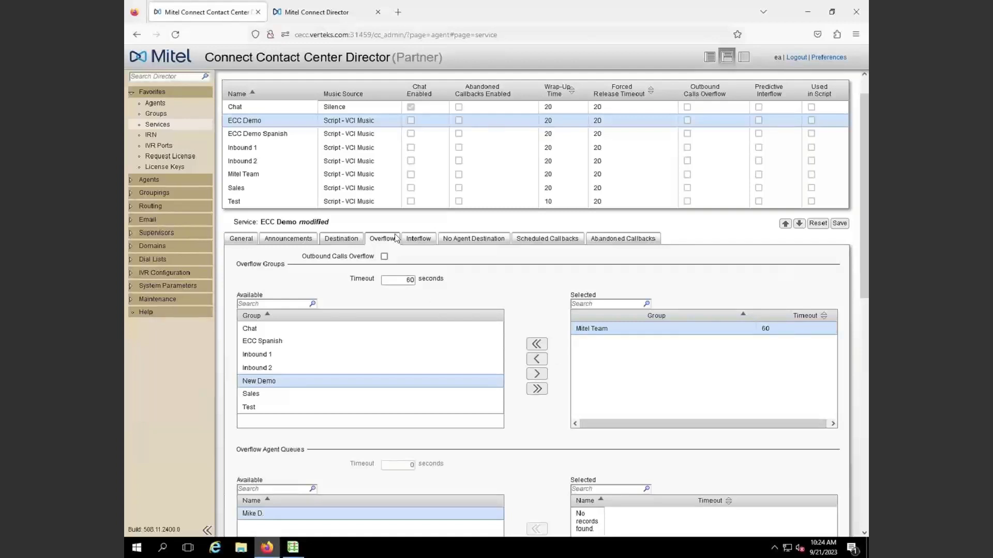
click(350, 243)
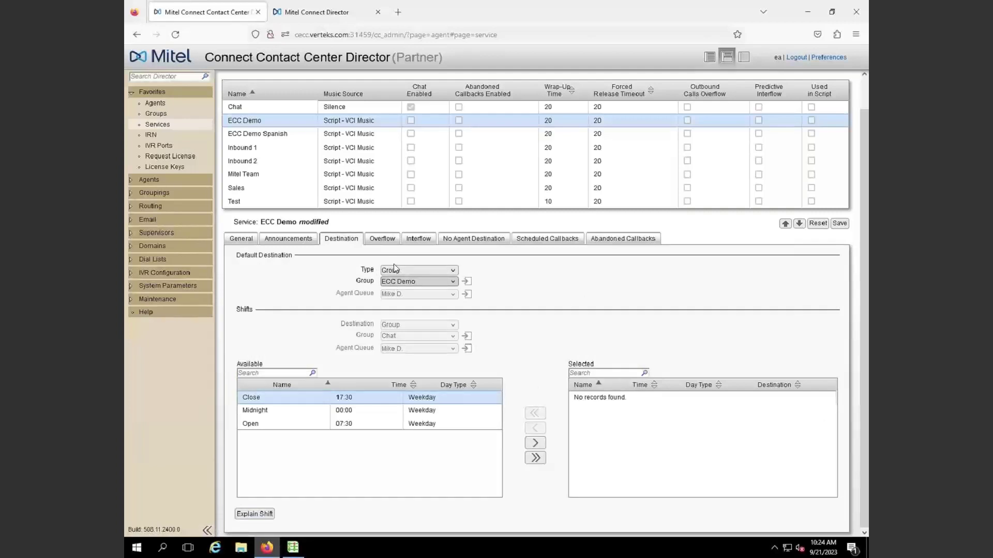
click(391, 240)
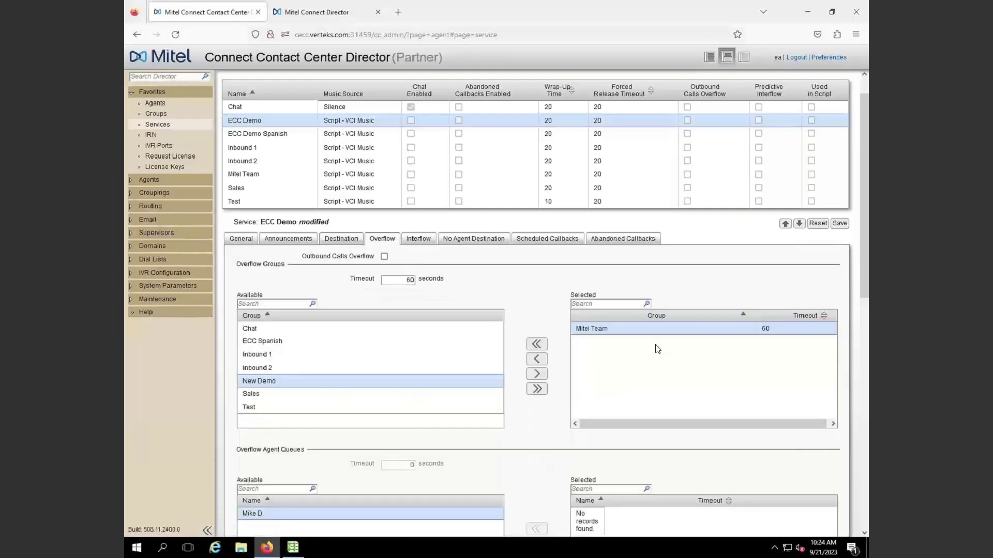
click(259, 396)
click(540, 375)
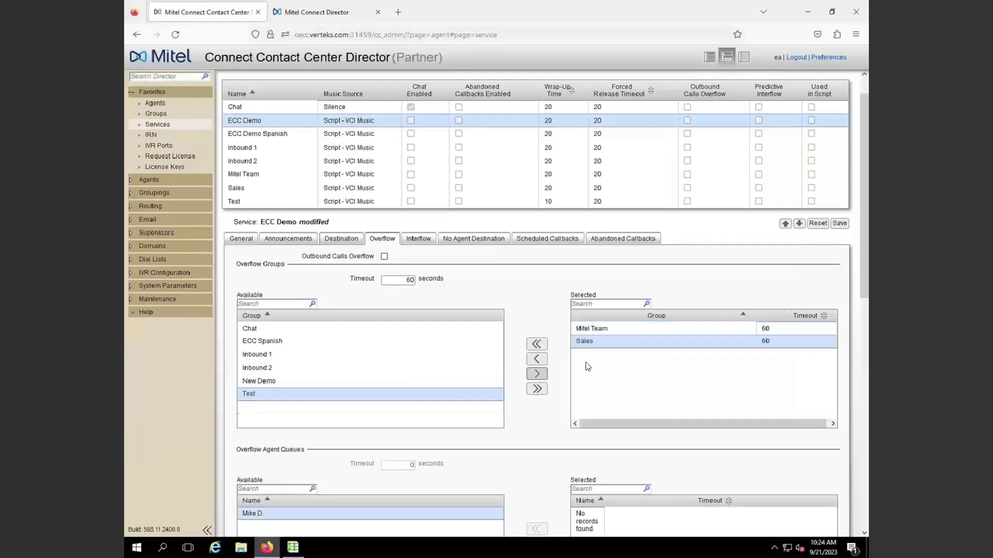
click(406, 281)
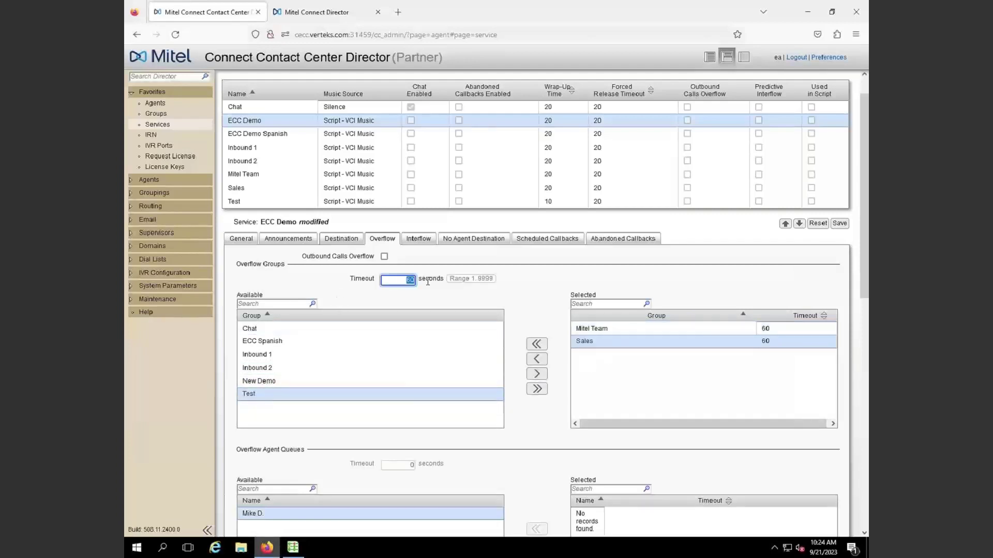
Set the Sales overflow group's timeout to 120 seconds
text(120)
click(600, 401)
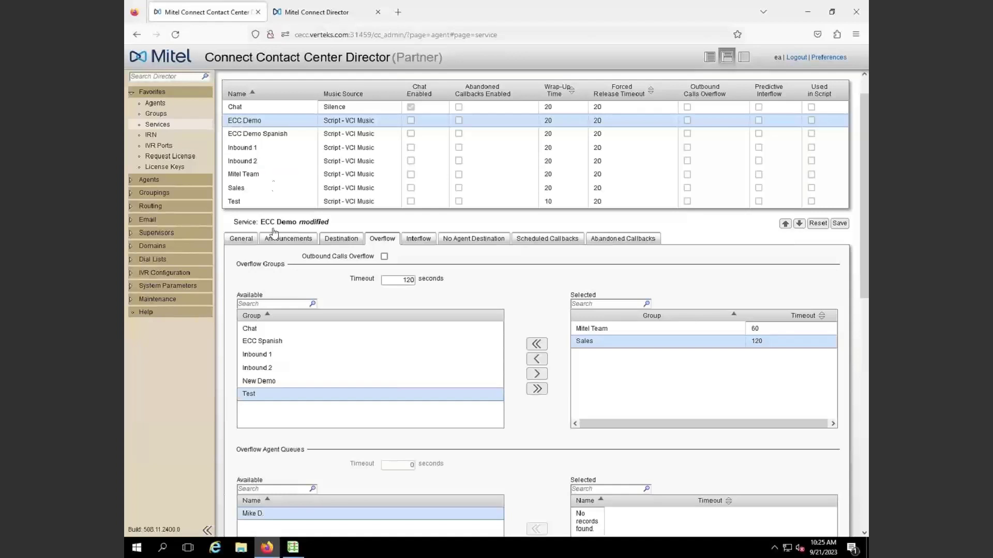
click(425, 236)
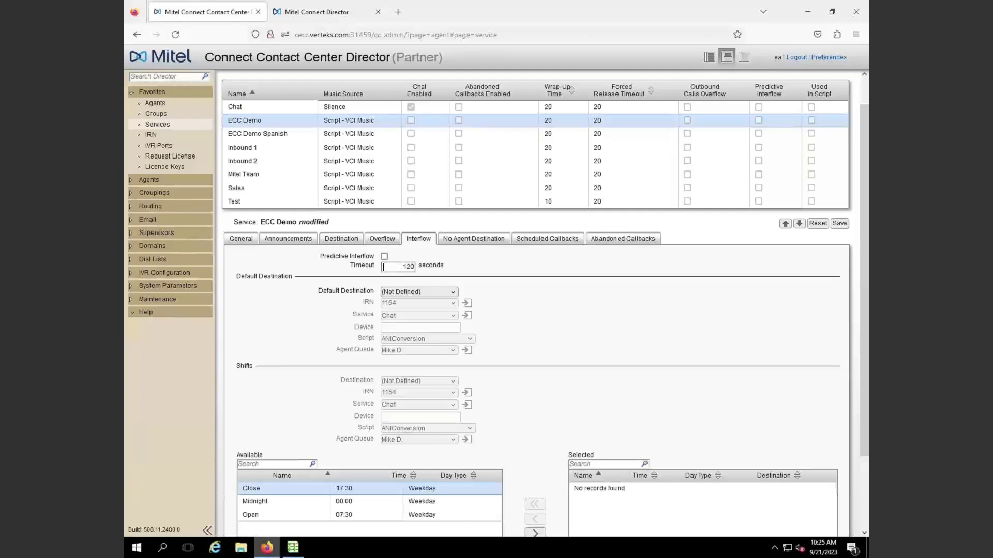
Make the interflow default destination a Device with number 1234
click(399, 292)
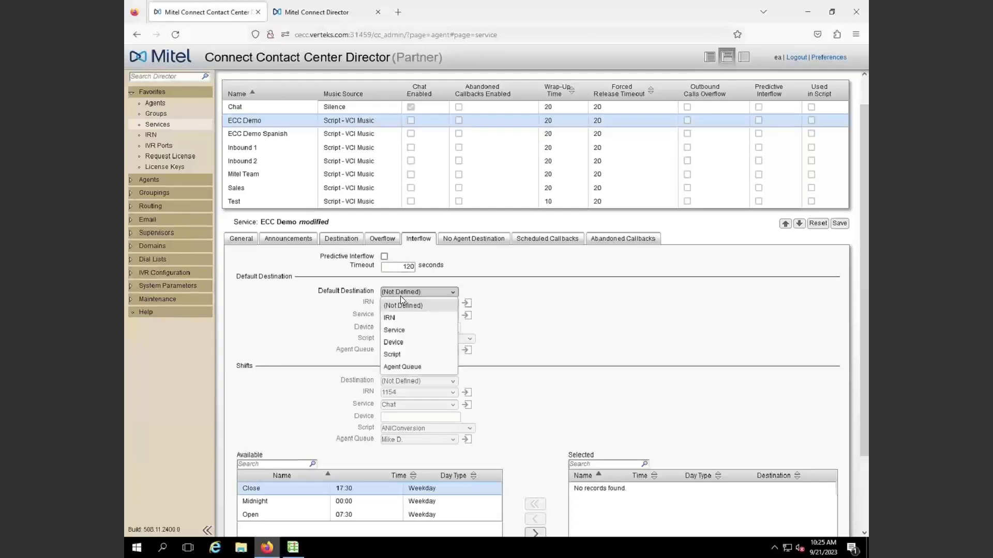
click(405, 342)
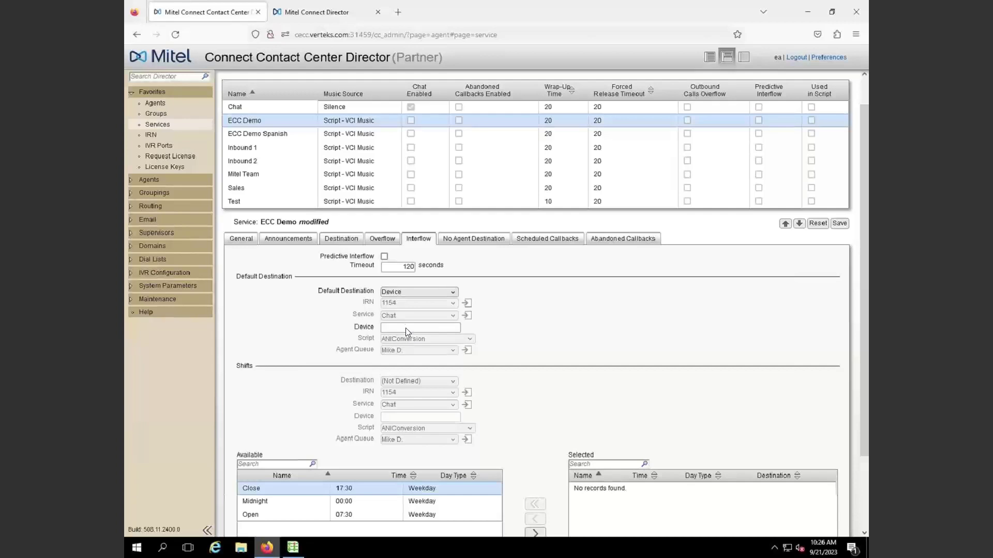
click(402, 327)
text(1234)
click(409, 292)
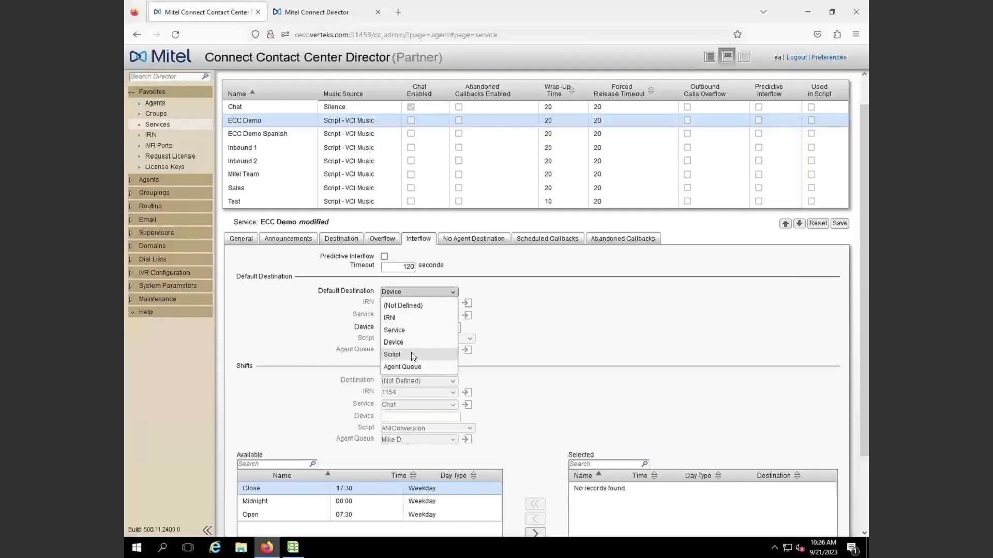
click(530, 360)
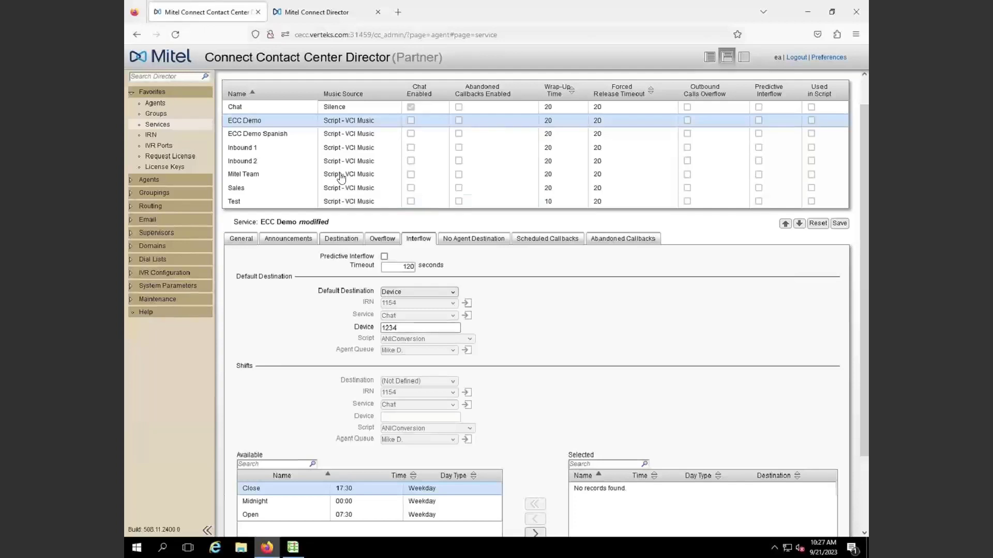
Keep ECC Demo's no-agent default destination as Device 1400
click(463, 243)
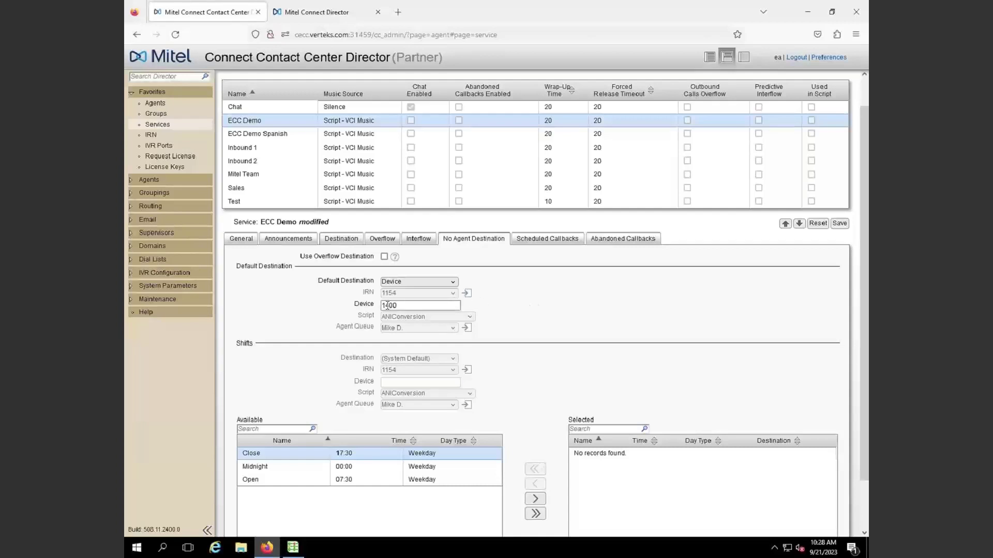
click(396, 284)
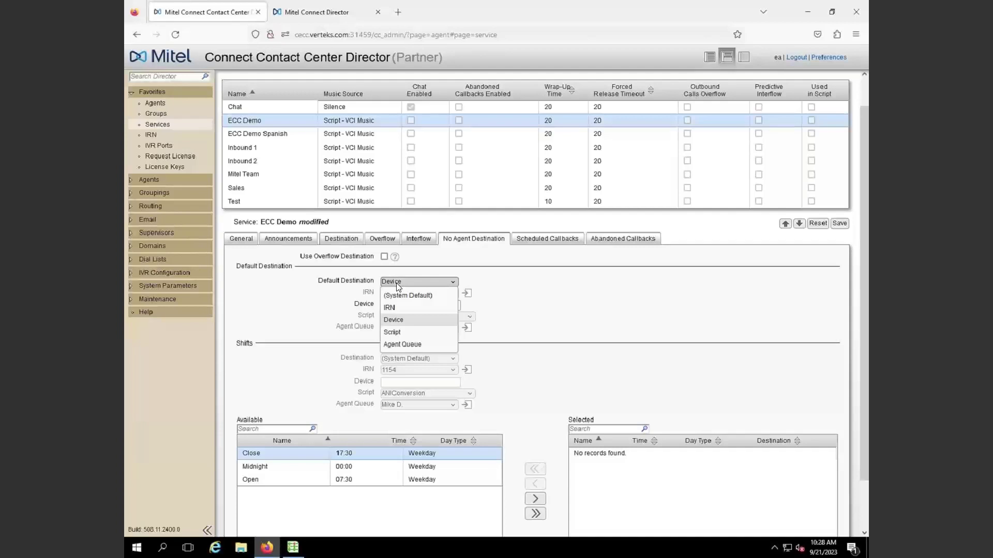
click(398, 283)
click(405, 304)
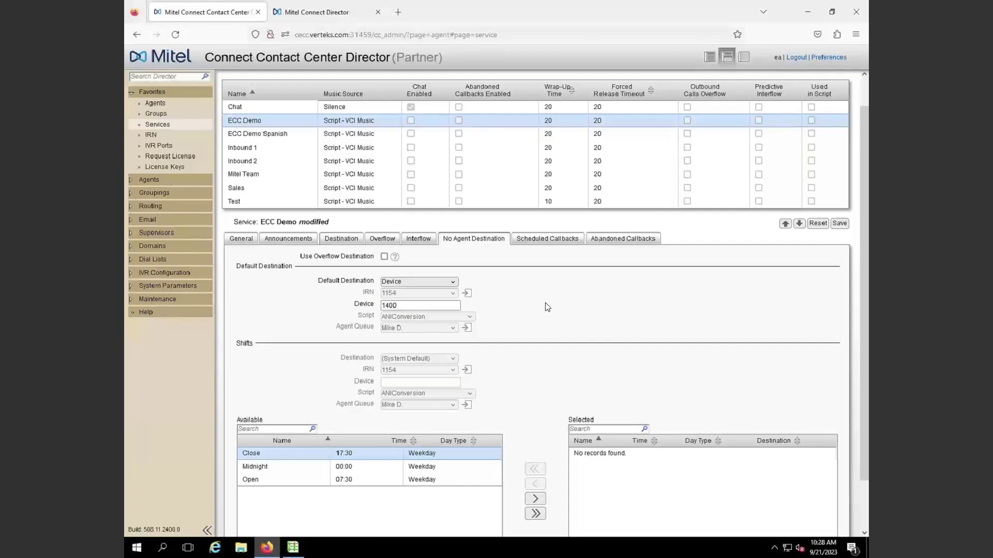
click(541, 239)
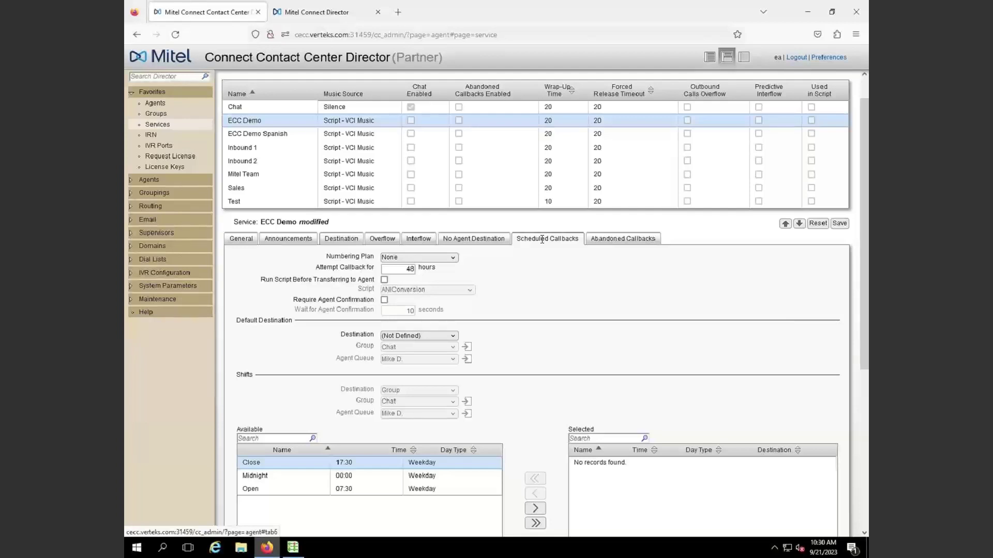
Change the first secondary announcement's script to Callback, keeping its 25-second time
click(281, 238)
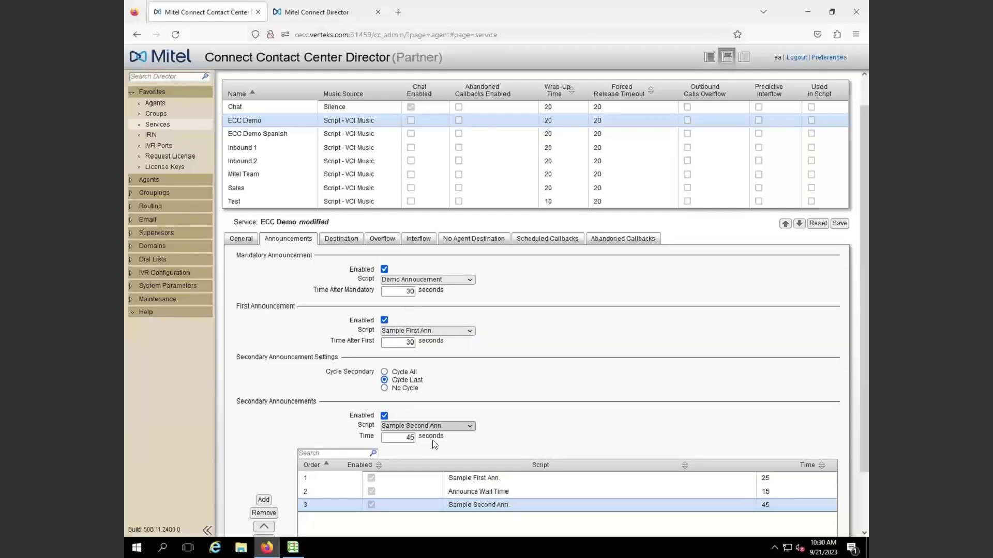
click(468, 478)
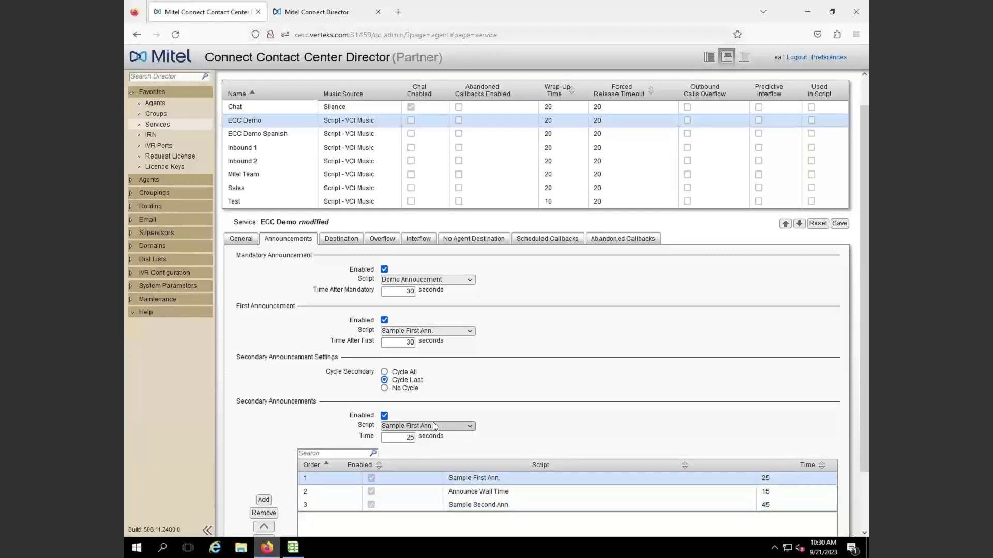
click(434, 429)
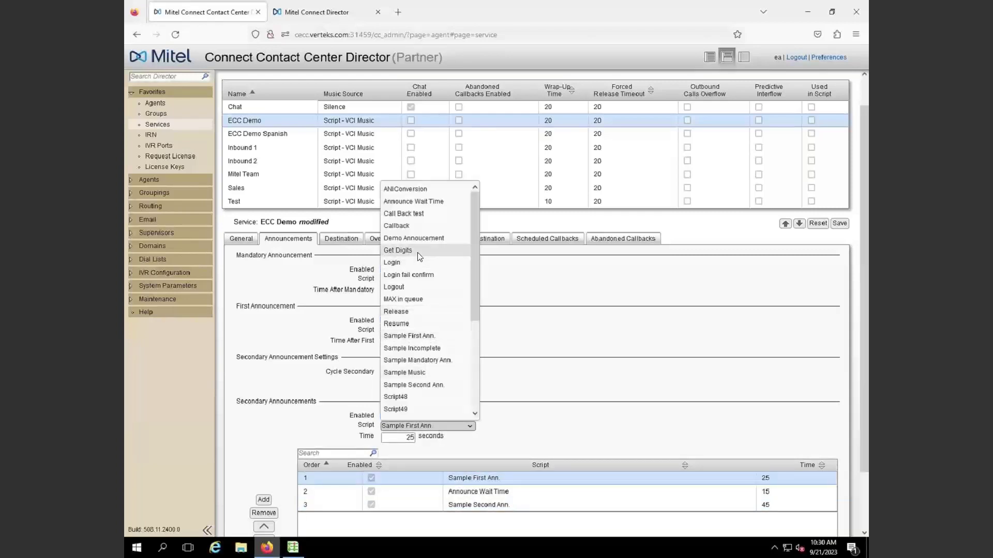
click(412, 226)
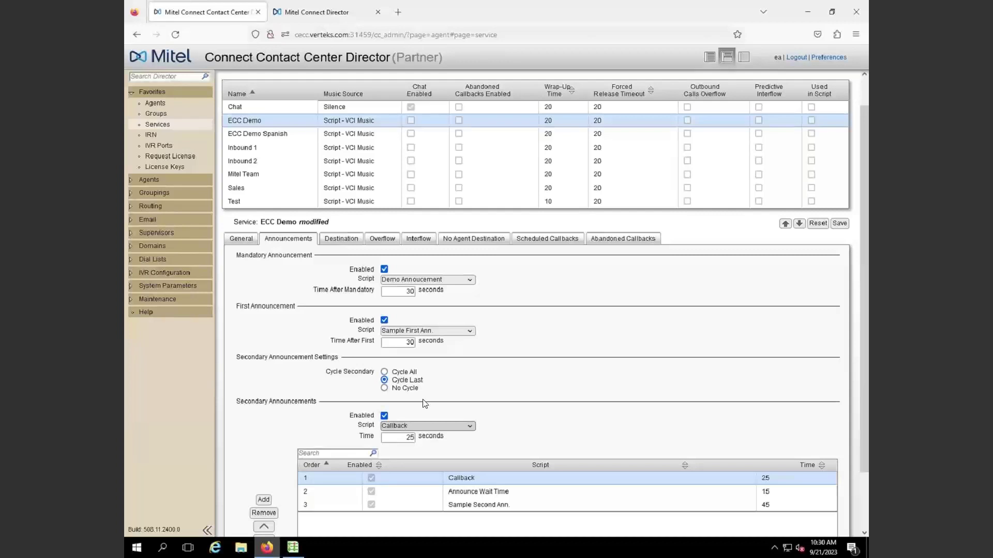
click(545, 239)
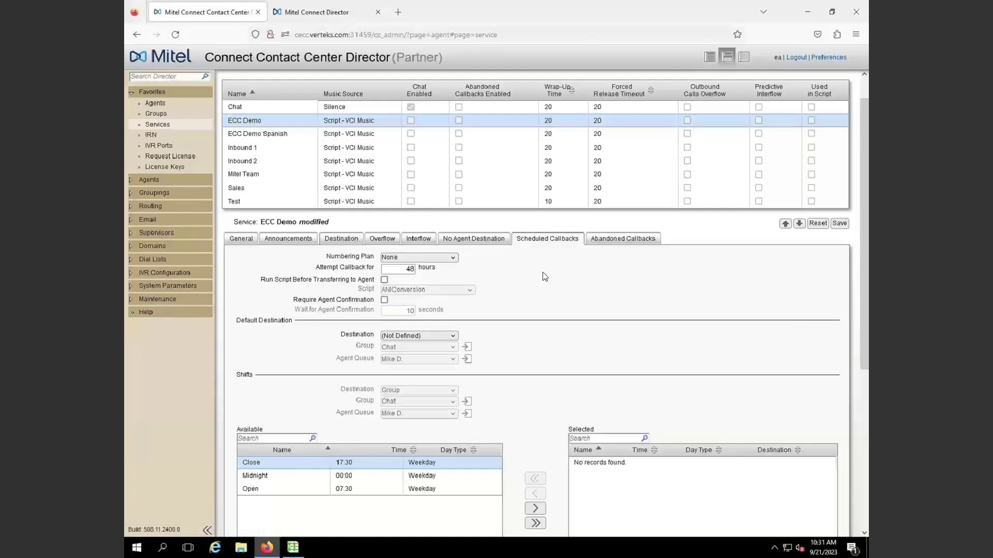
Show ECC Demo's Abandoned Callbacks settings: disabled, 30-second abandon threshold, script ANIConversion
click(621, 240)
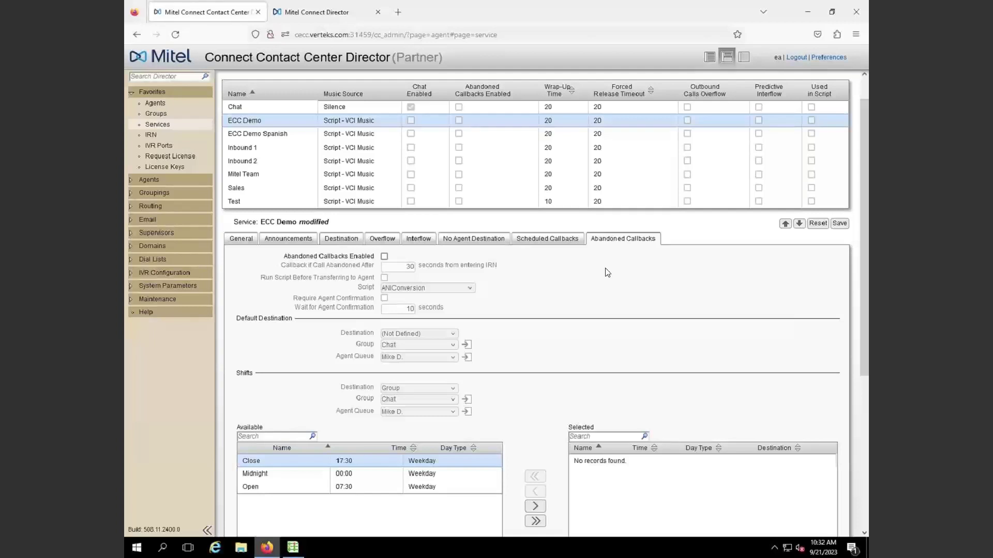
Switch back to ECC Demo's Scheduled Callbacks settings: Numbering Plan None, 48-hour callback attempts
click(547, 240)
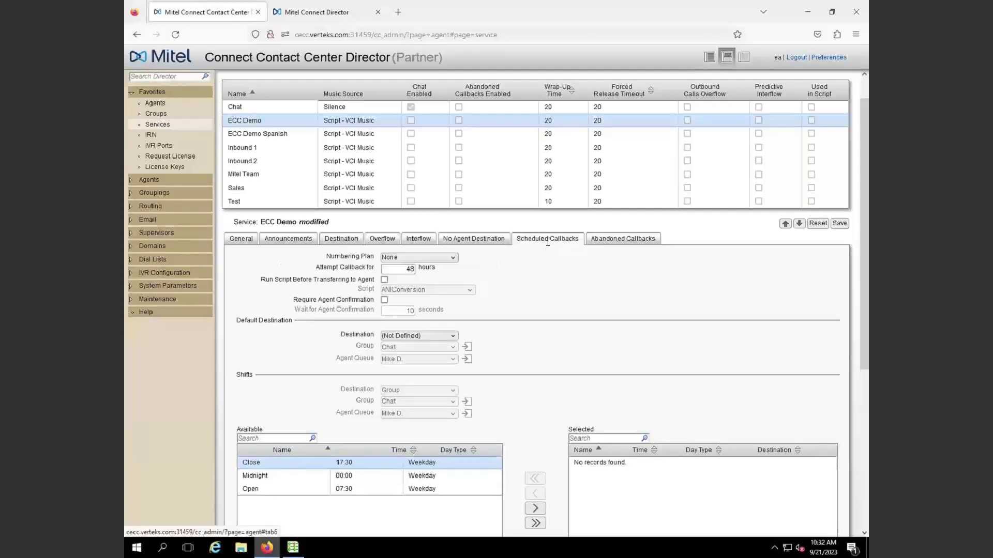
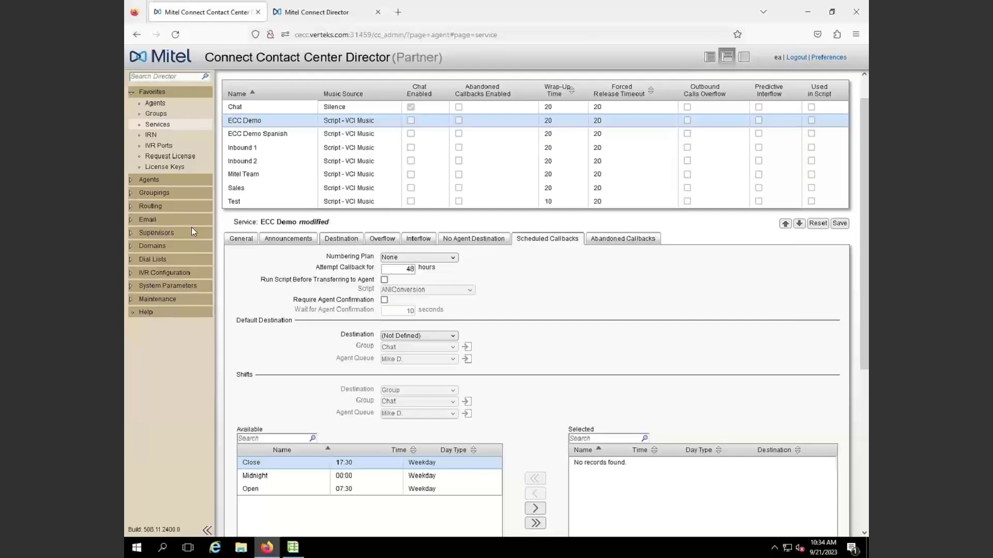
Review ECC Demo's No Agent Destination (device 1400) and Destination settings, then leave for Groups
click(455, 237)
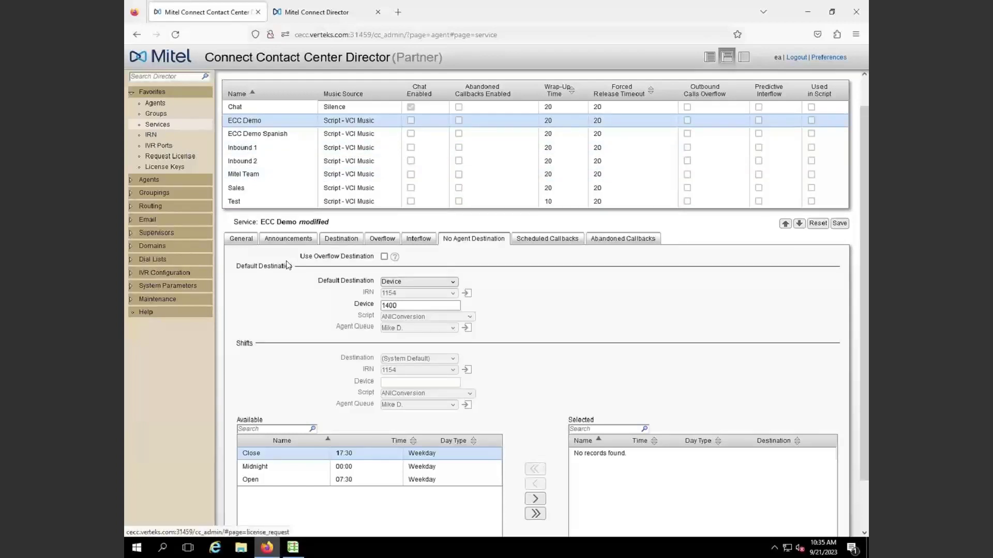
click(331, 242)
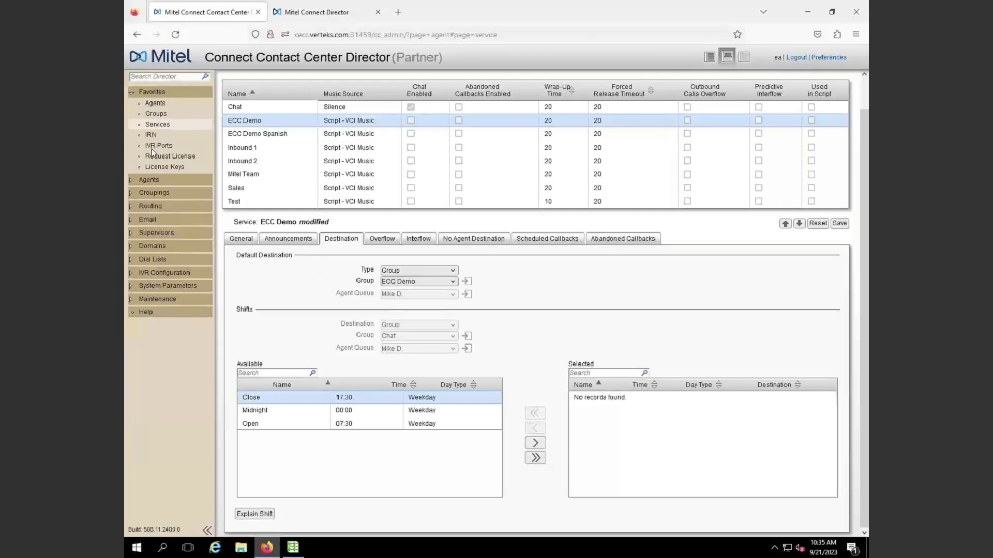
click(158, 115)
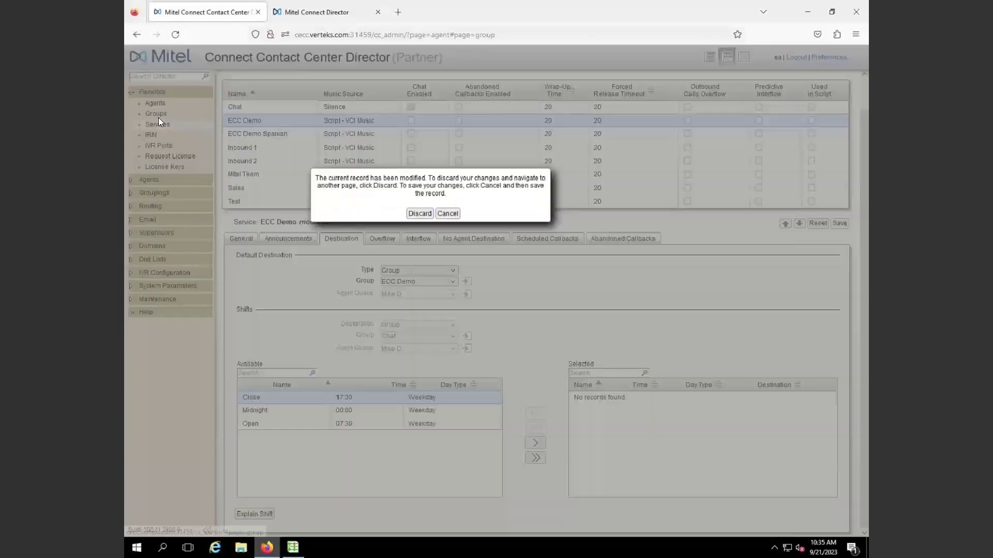
Discard the unsaved service edits and open the ECC Demo group's agent list
click(414, 215)
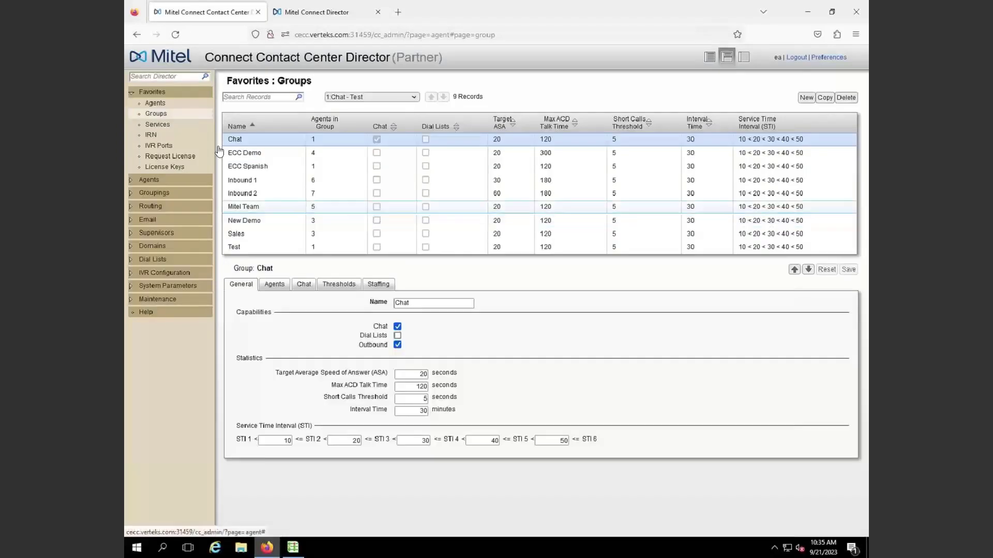
click(244, 153)
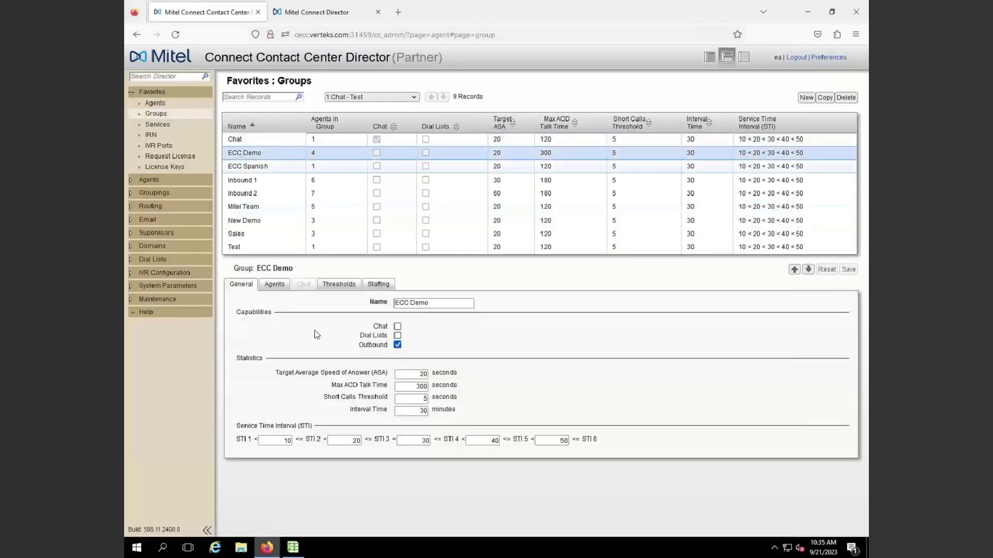
click(272, 285)
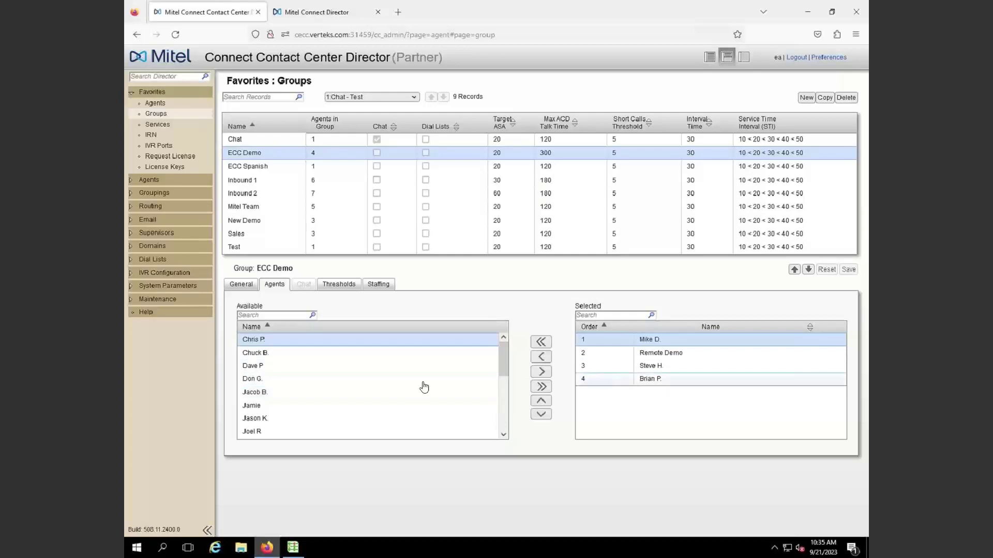
Add an available agent to ECC Demo, save, and view its general settings (outbound enabled, 300-second max talk)
click(286, 393)
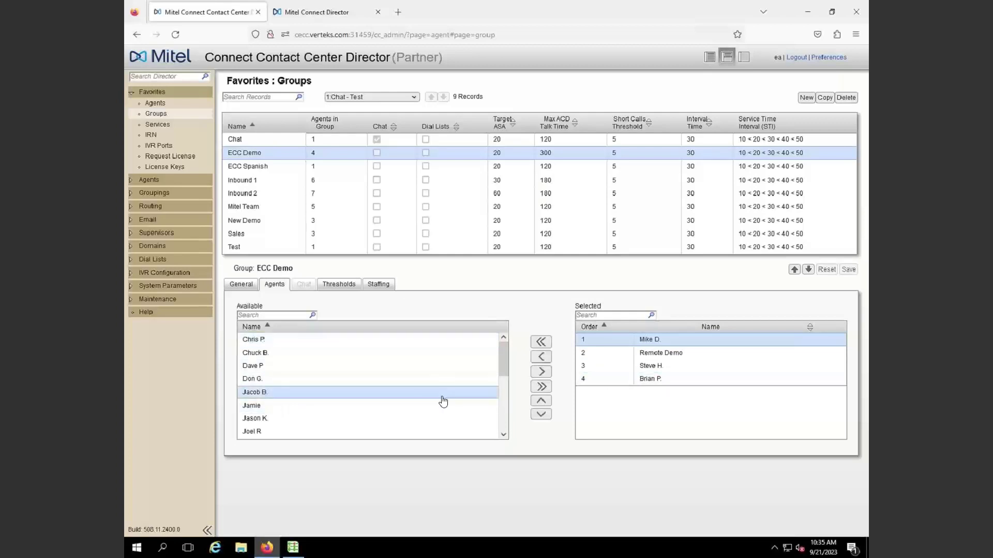
click(548, 371)
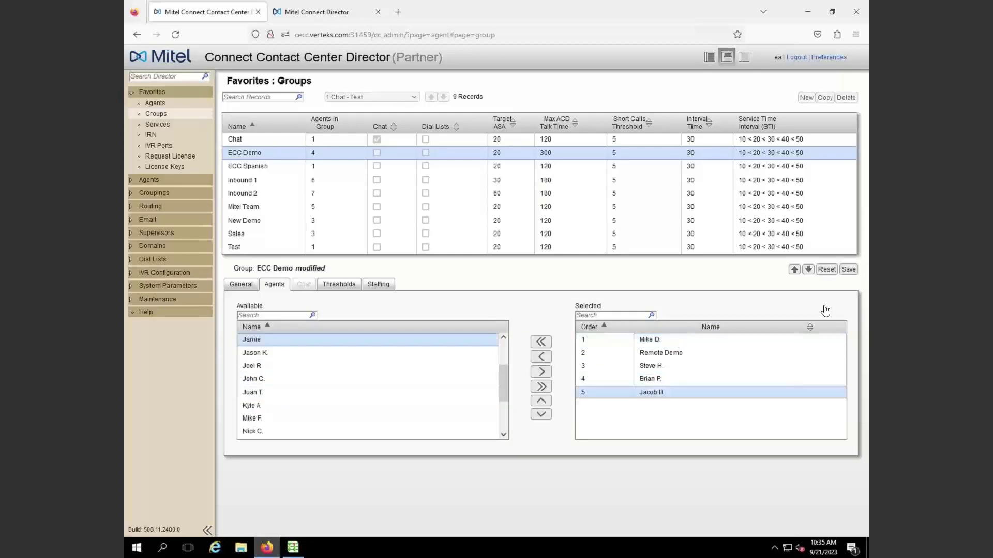
click(852, 270)
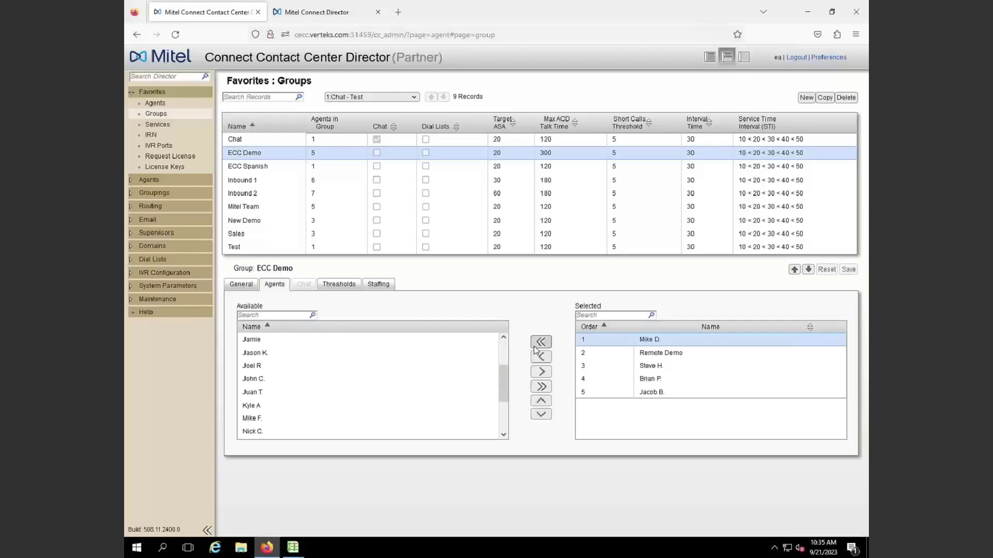
click(246, 292)
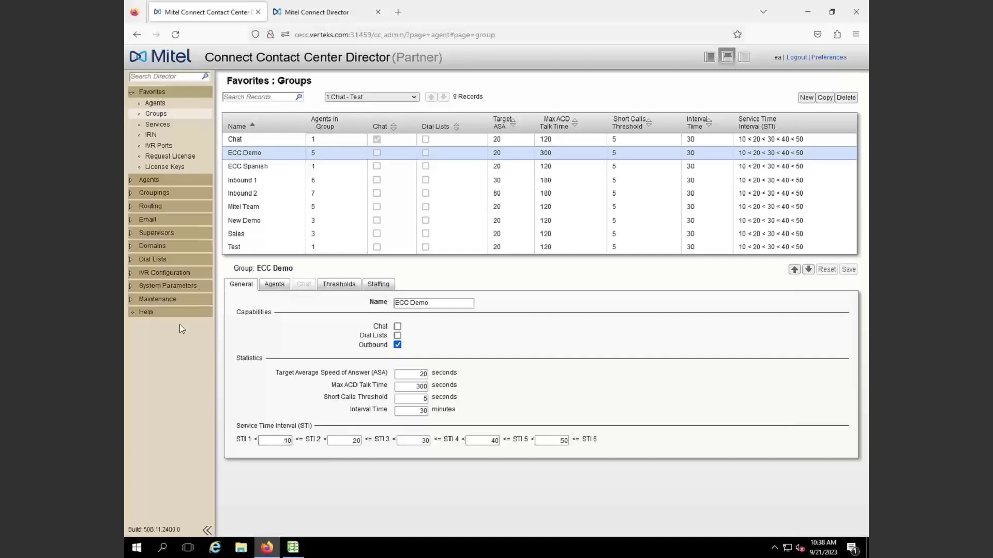
Show ECC Demo's thresholds: ACD ring state 10 and 20 seconds, talk state 60 and 120
click(348, 285)
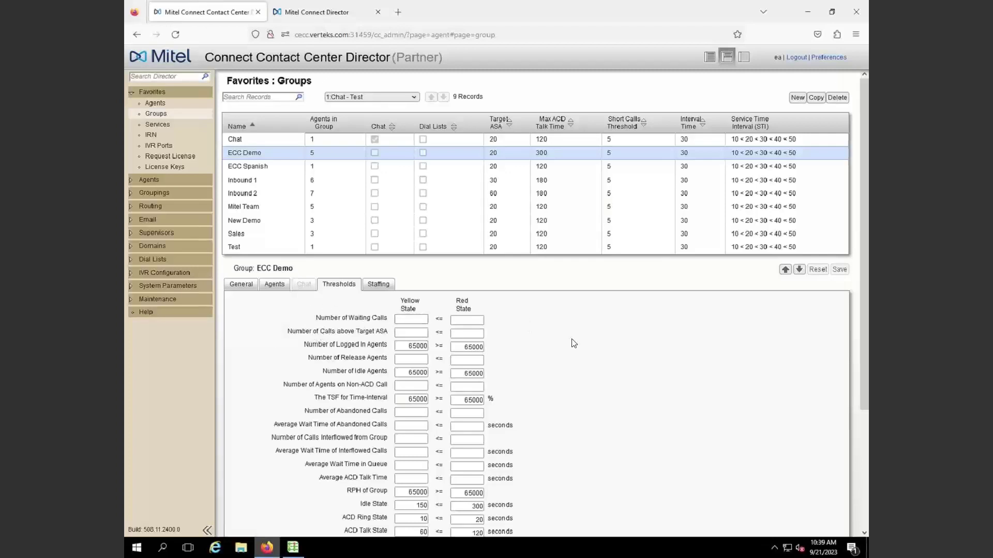
scroll(572, 343, down, 3)
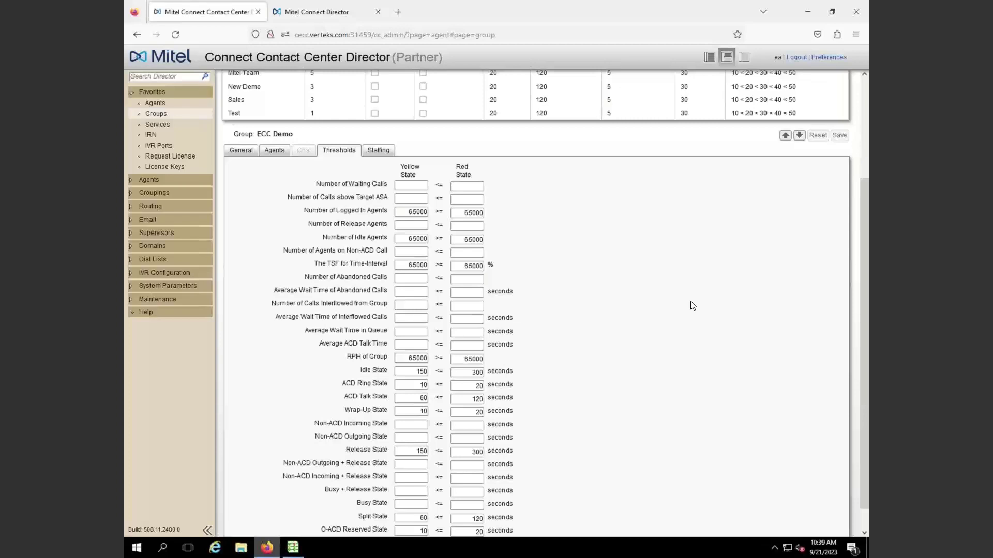
scroll(692, 306, up, 3)
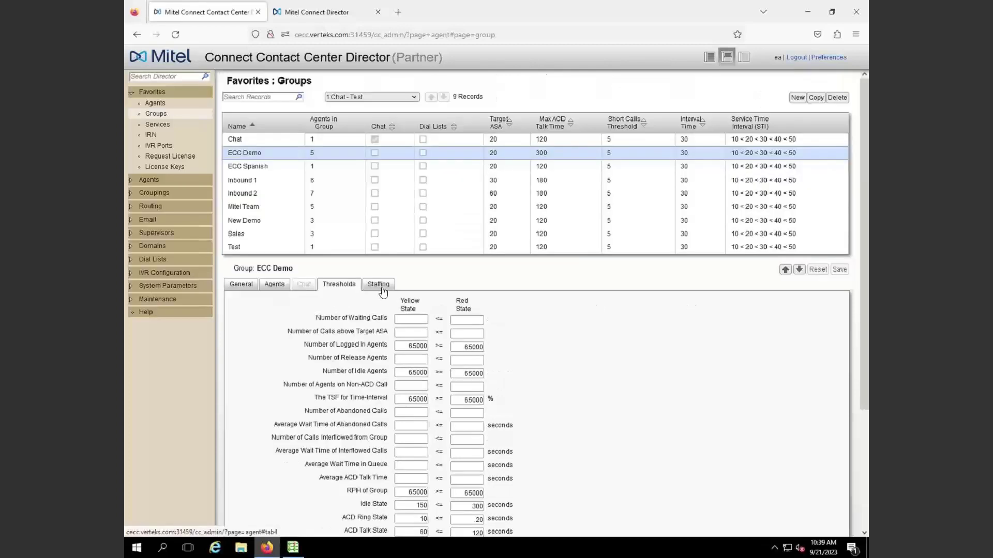
click(383, 288)
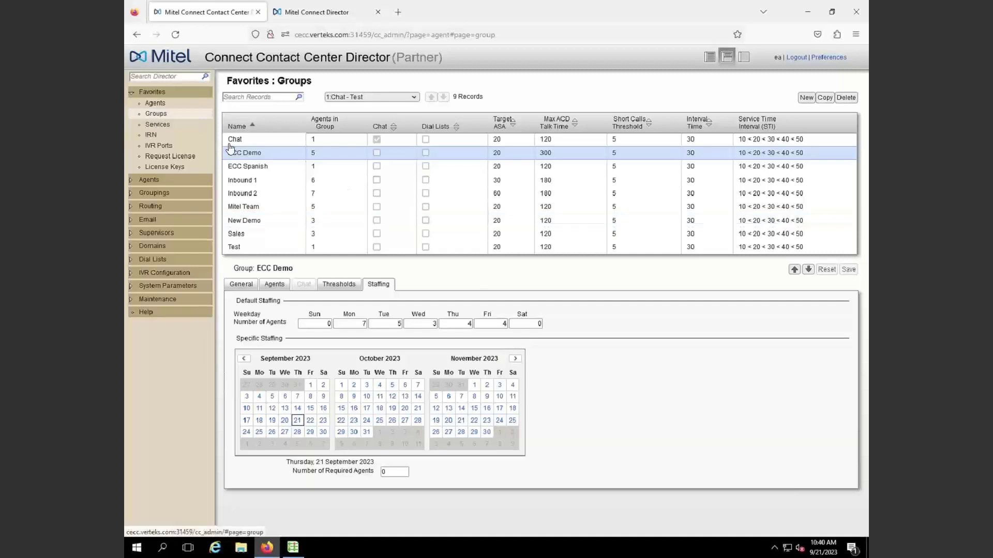
Recheck ECC Demo's General and Agents tabs (five agents), then open the 22-record Agents list
click(240, 286)
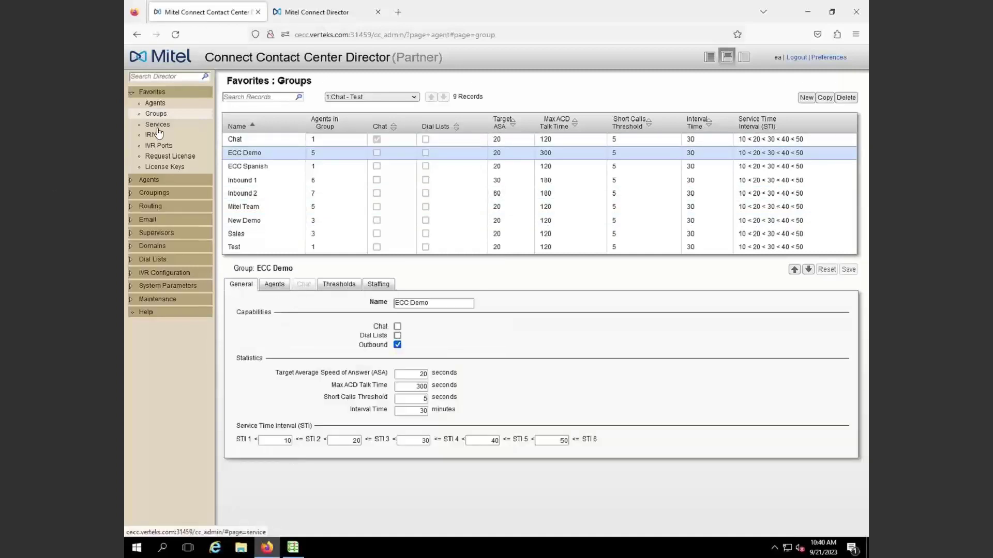
click(274, 284)
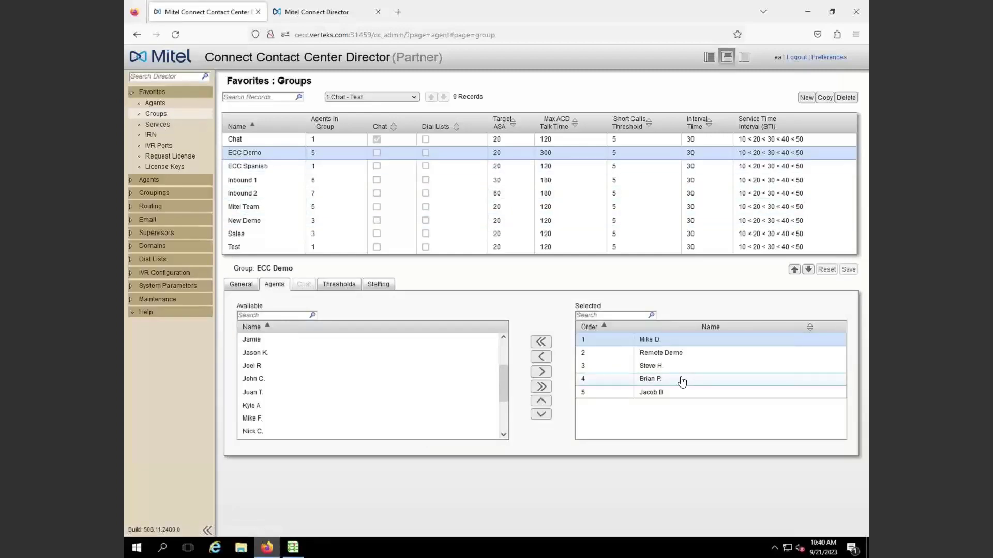
click(154, 103)
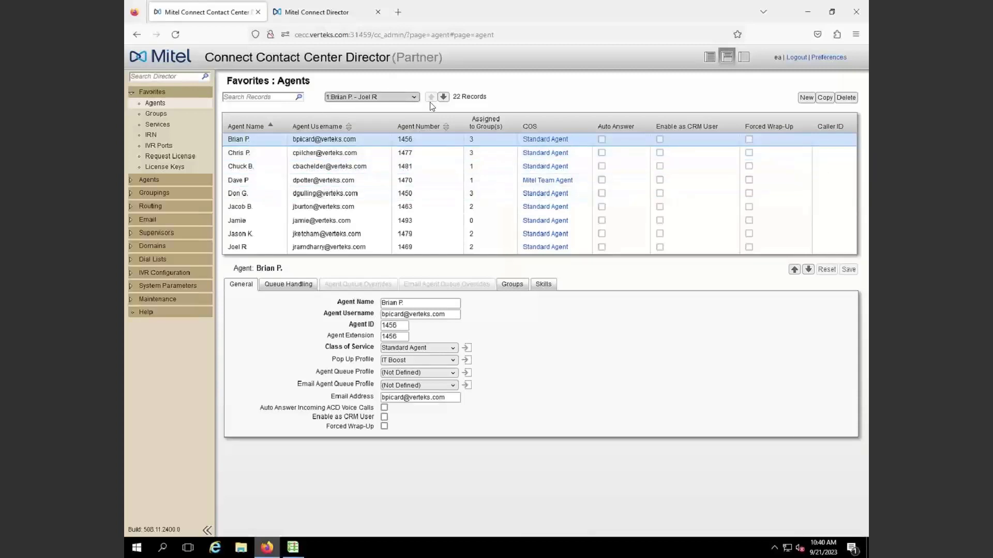
Page forward to page 3 of the agent list and open the ECC Demo agent's record
click(443, 96)
click(444, 97)
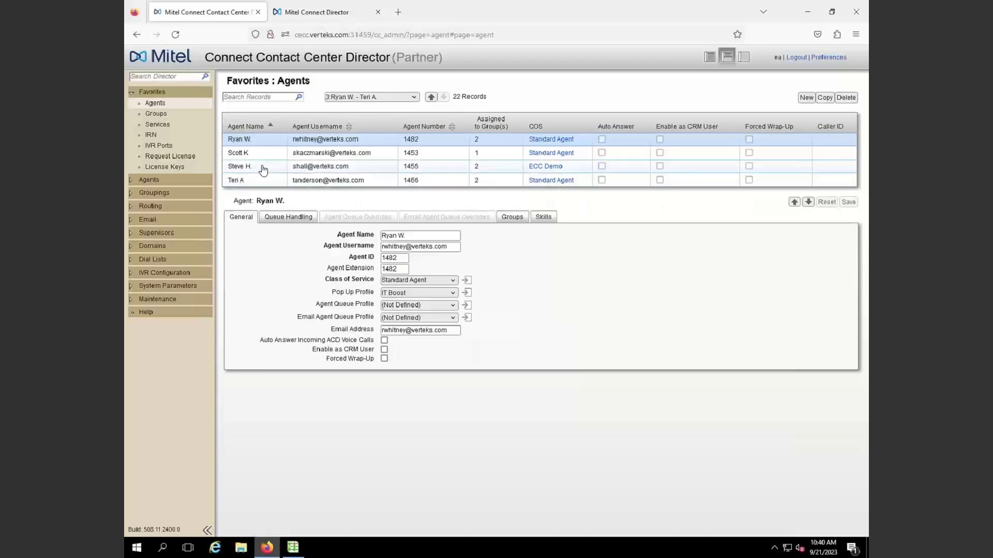
click(262, 166)
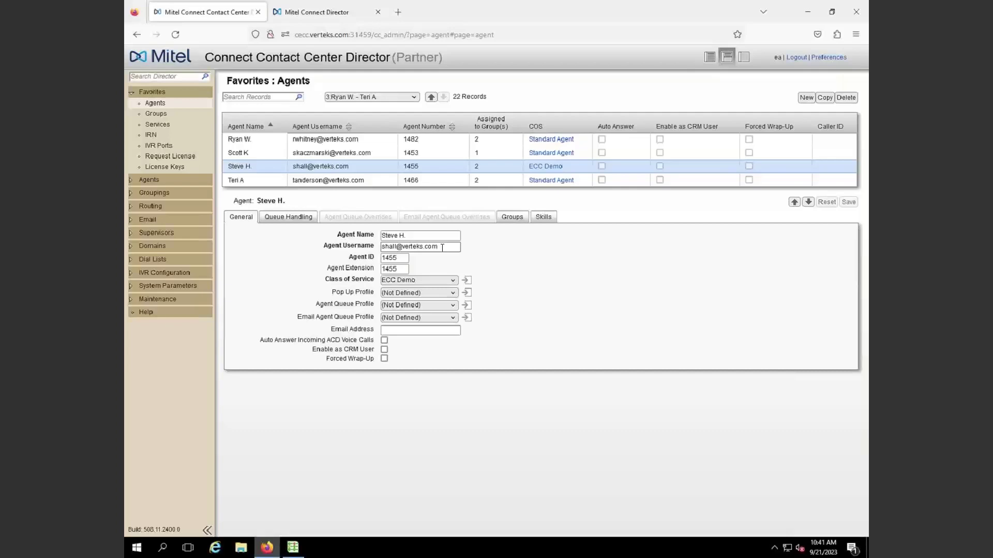
click(305, 12)
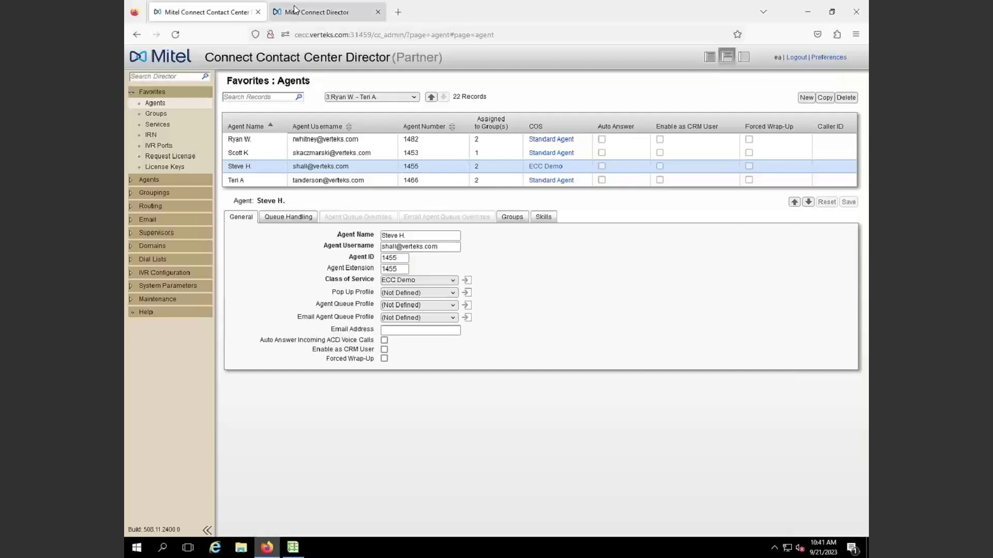
click(219, 12)
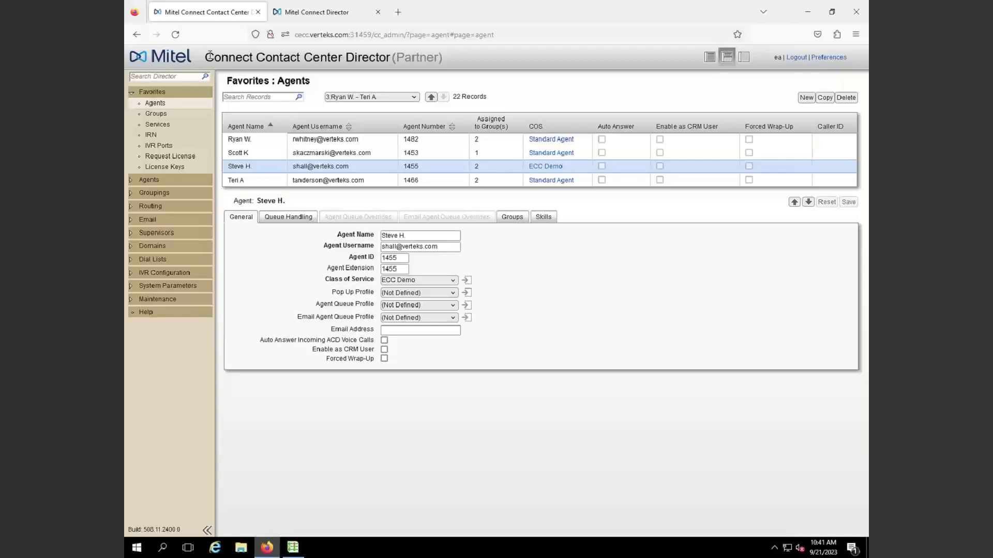
click(446, 251)
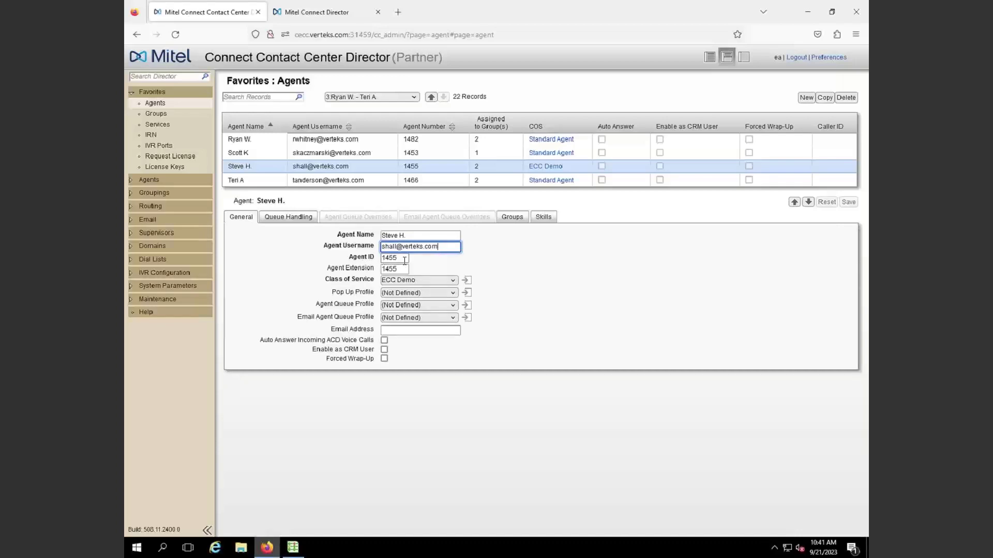
click(404, 260)
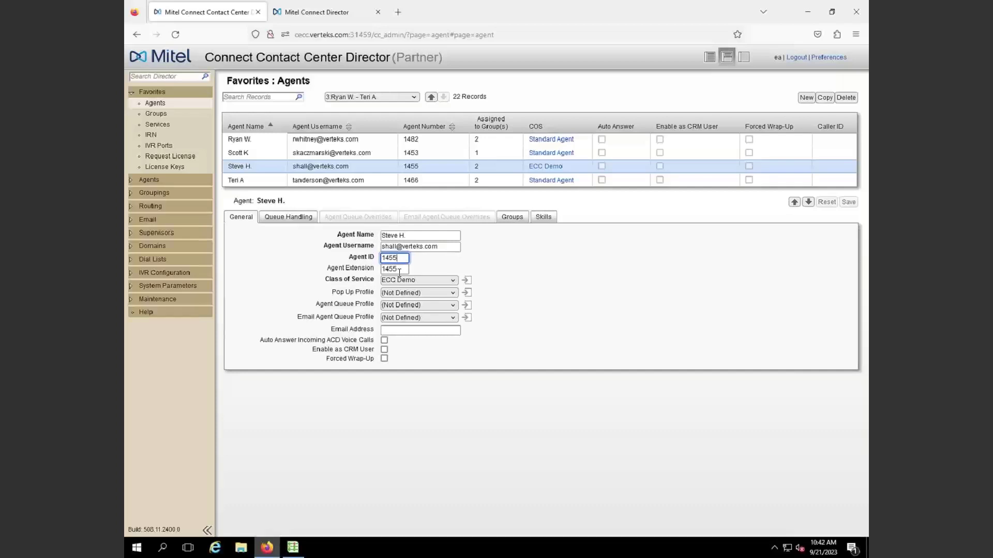
click(400, 270)
drag(400, 270, 382, 273)
Delete the agent's extension 1455, leaving the Agent Extension field blank
key(BackSpace)
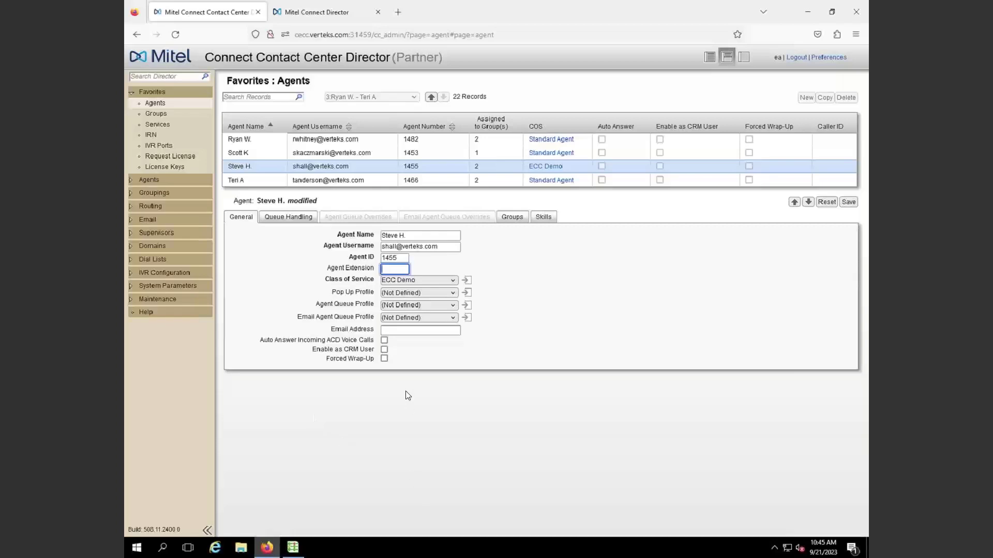
Show the agent's group assignments: Test in order 1, ECC Demo in order 2
click(393, 329)
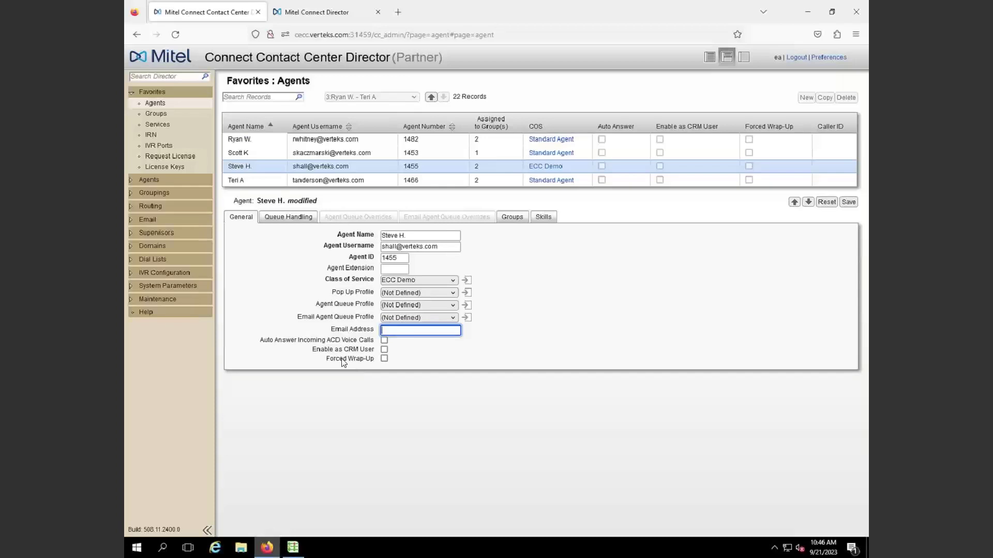
click(286, 218)
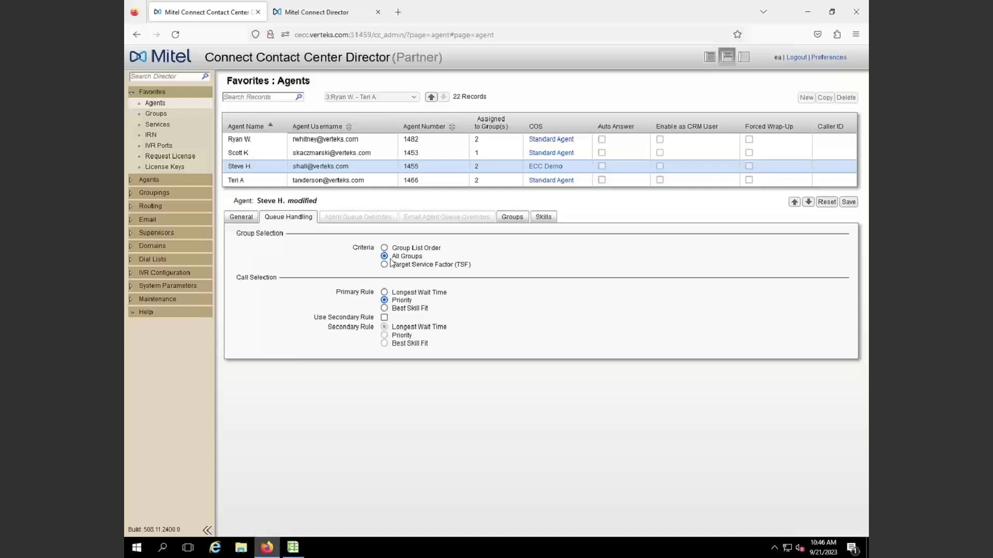
click(506, 219)
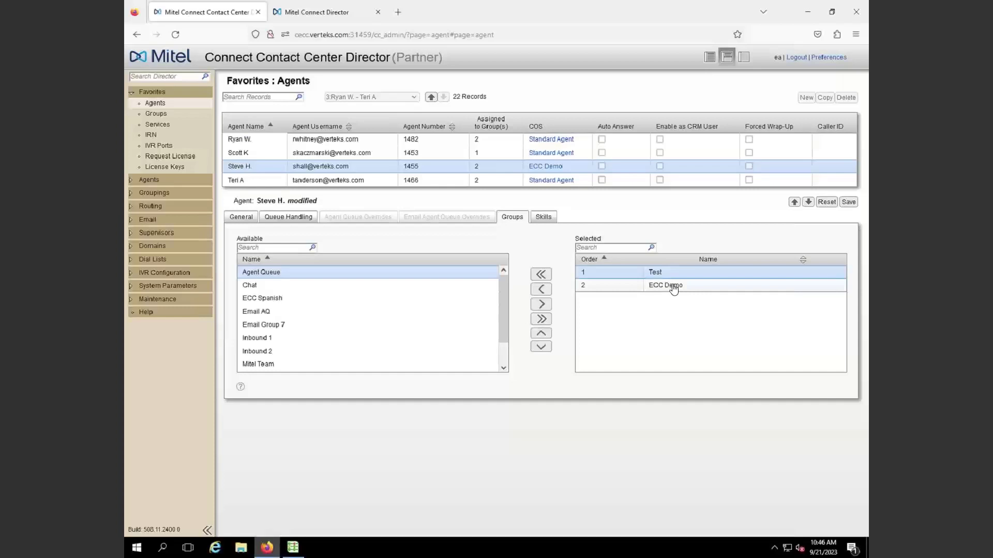
Show the agent's queue handling: All Groups selection, Priority primary rule, no secondary rule
click(292, 218)
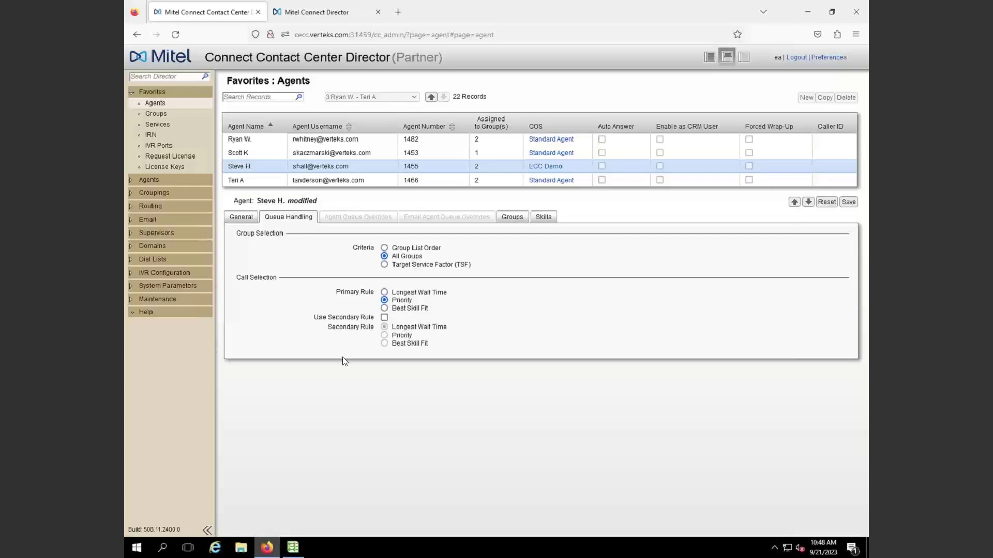
Recheck the agent's groups, then view its skills: ECC and Spanish available, none assigned
click(522, 216)
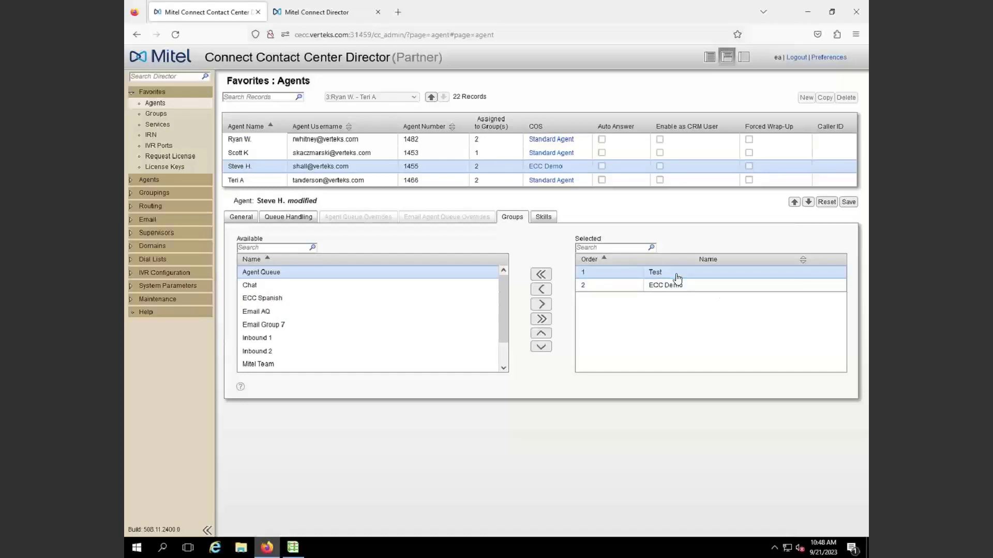
click(552, 217)
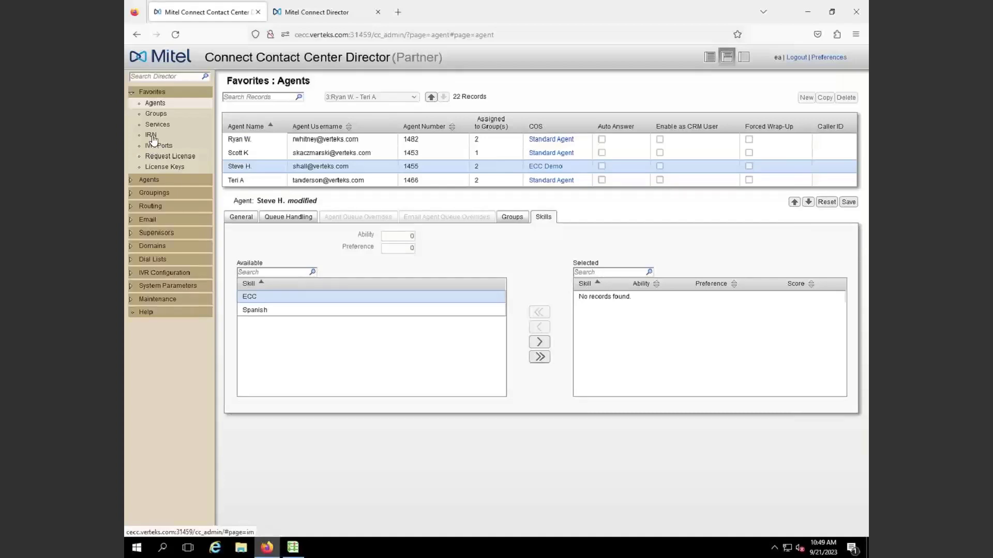
Discard the agent edits and show IVR Ports: route points 1611–1619 on IVR Server
click(155, 146)
click(419, 213)
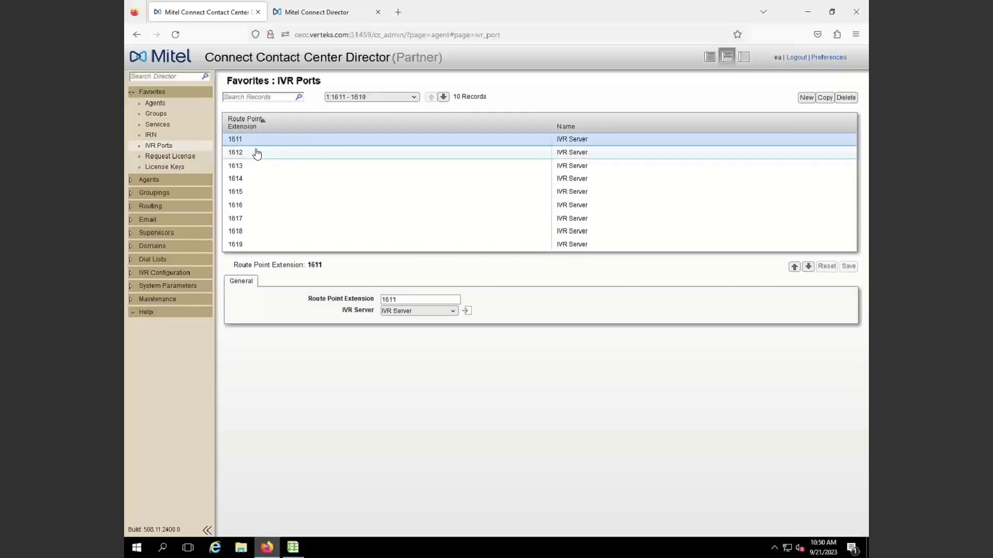
Check the IVR Ports license count, return to IVR Ports, and expand the Maintenance pages
click(165, 168)
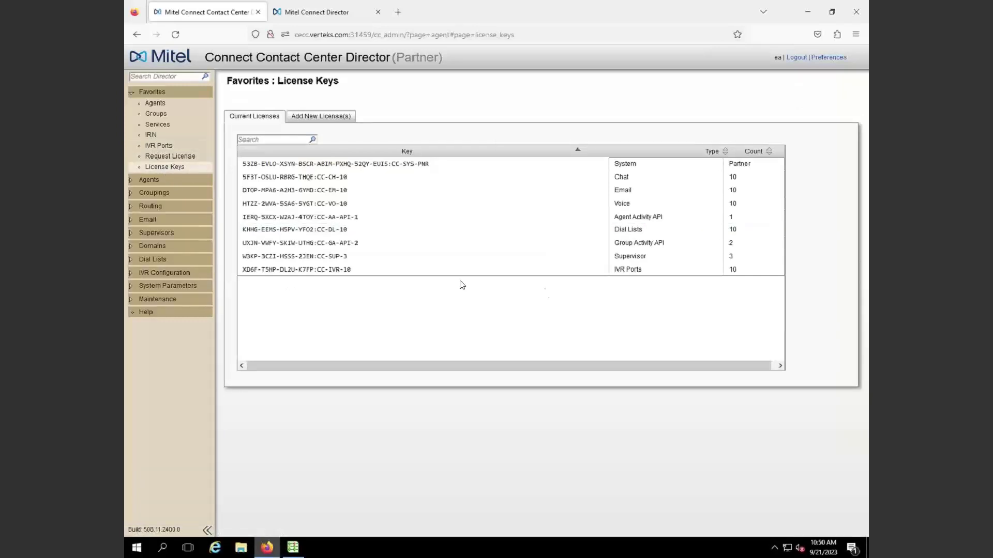
click(624, 269)
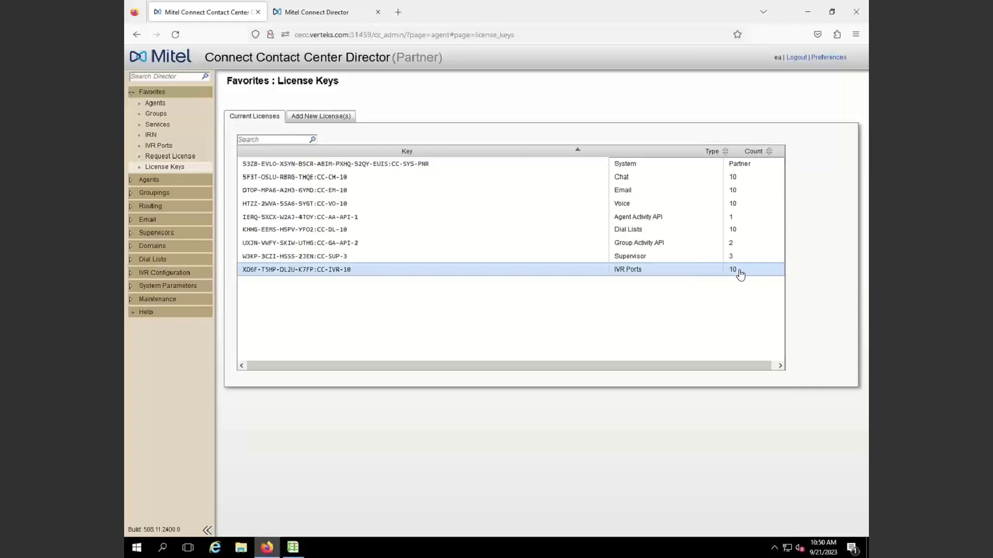
click(158, 146)
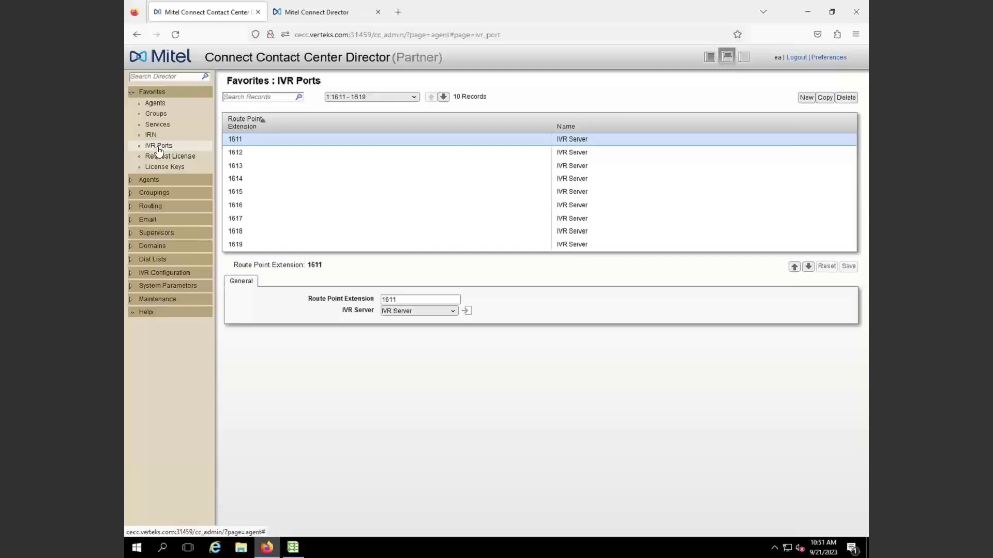
click(150, 300)
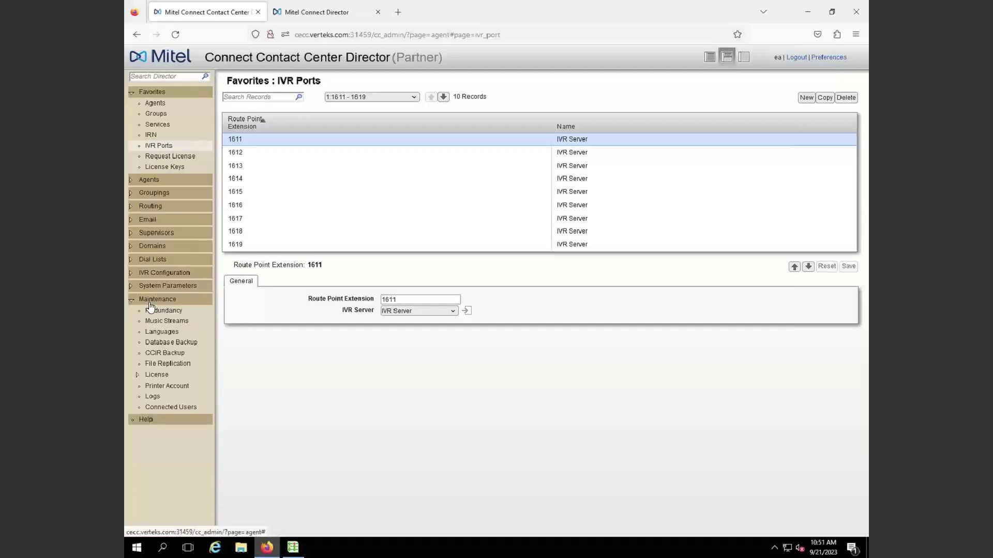
Open Database Backup, showing nightly 10:00 pm backups to .\backup and their successful history
click(157, 342)
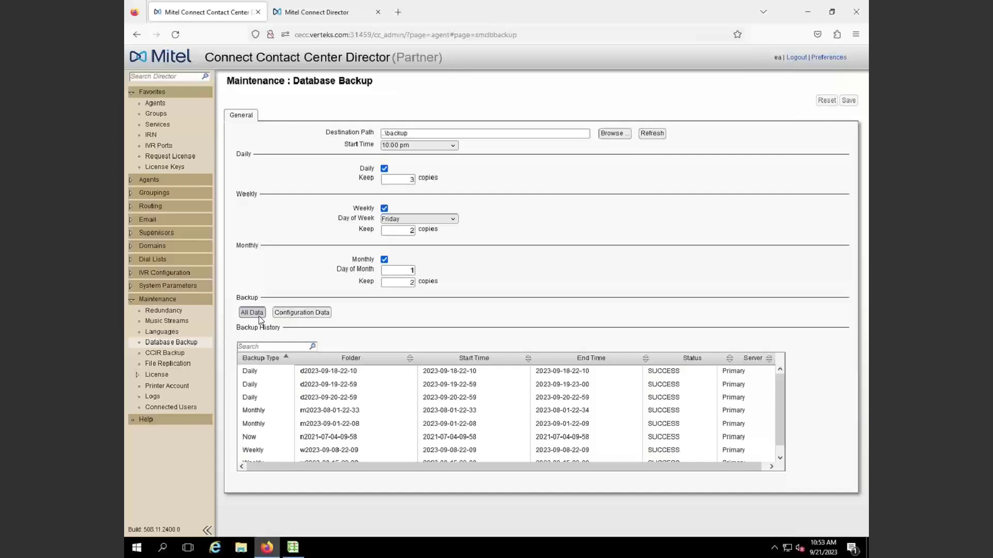
Open CCIR Backup, showing daily 10:00 pm backups to .\backup keeping 3 copies
click(165, 353)
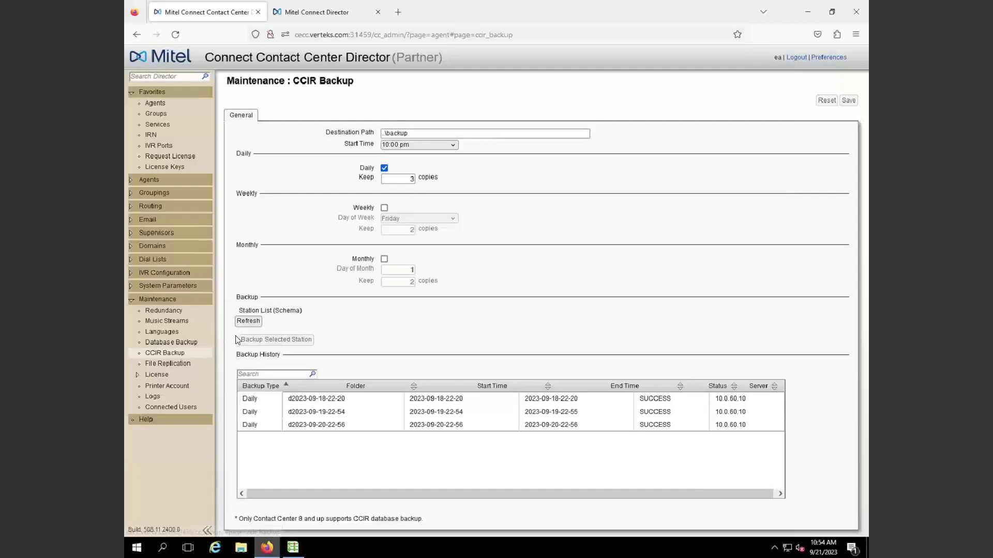
click(384, 135)
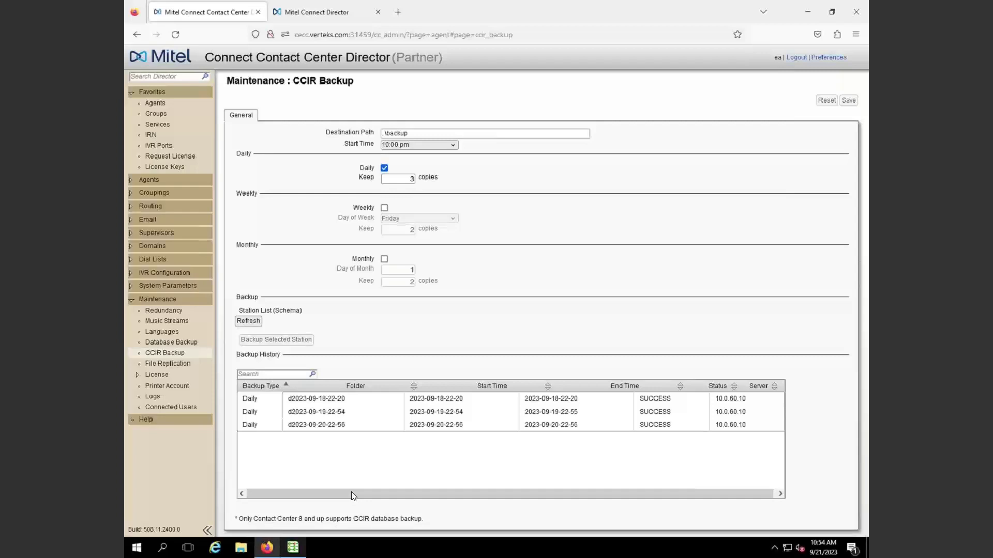
In File Explorer, browse This PC > Local Disk (C:) > Program Files (x86)
click(240, 548)
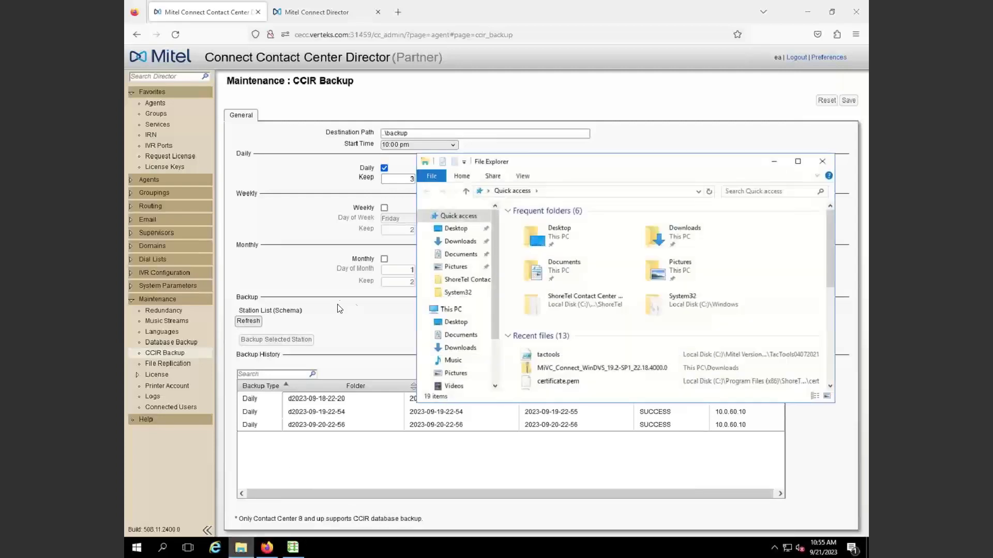
click(450, 309)
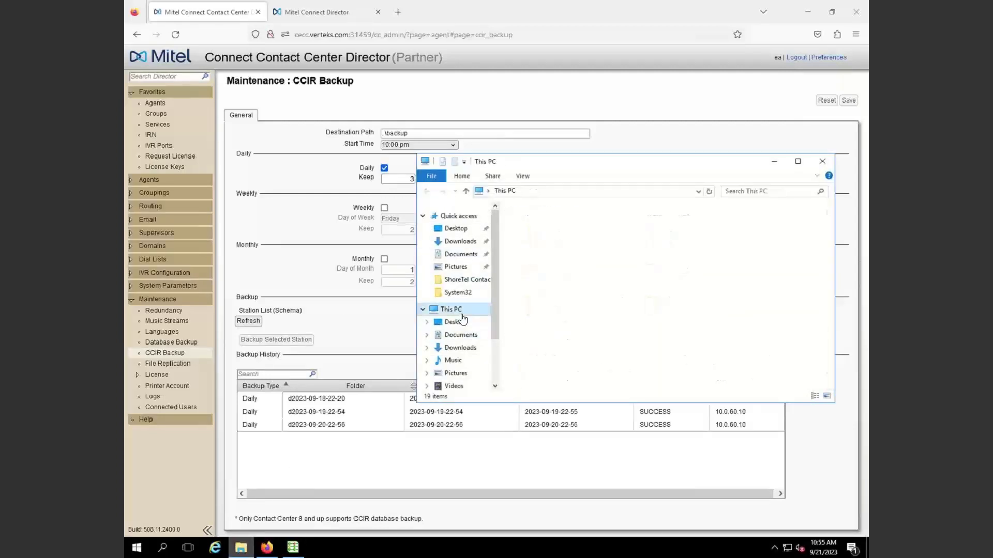
double_click(558, 336)
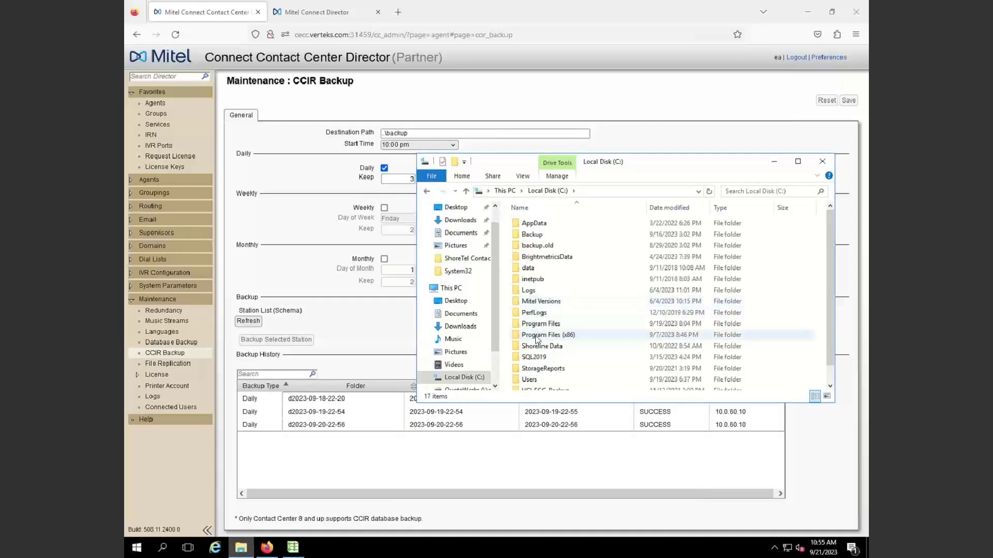
double_click(536, 336)
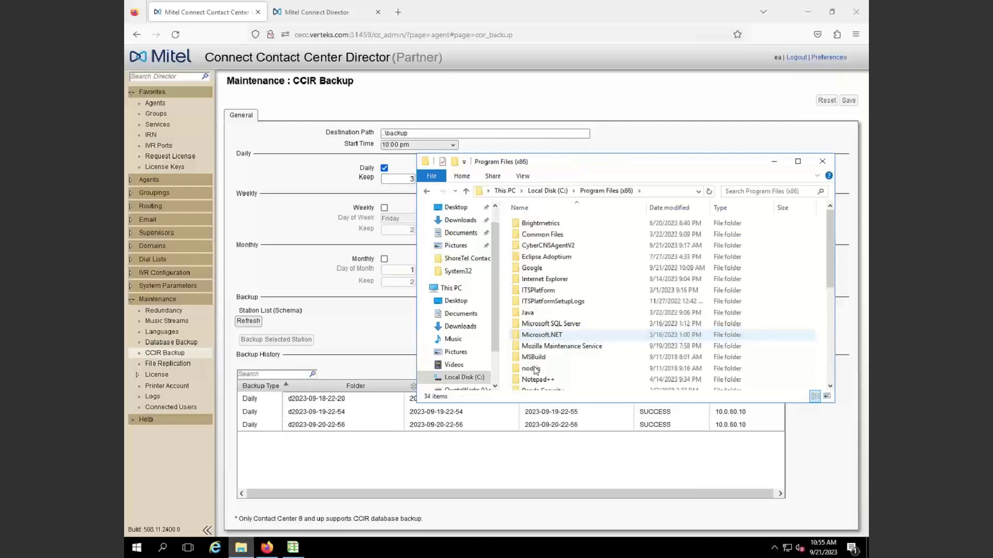
scroll(535, 370, down, 2)
scroll(533, 357, down, 2)
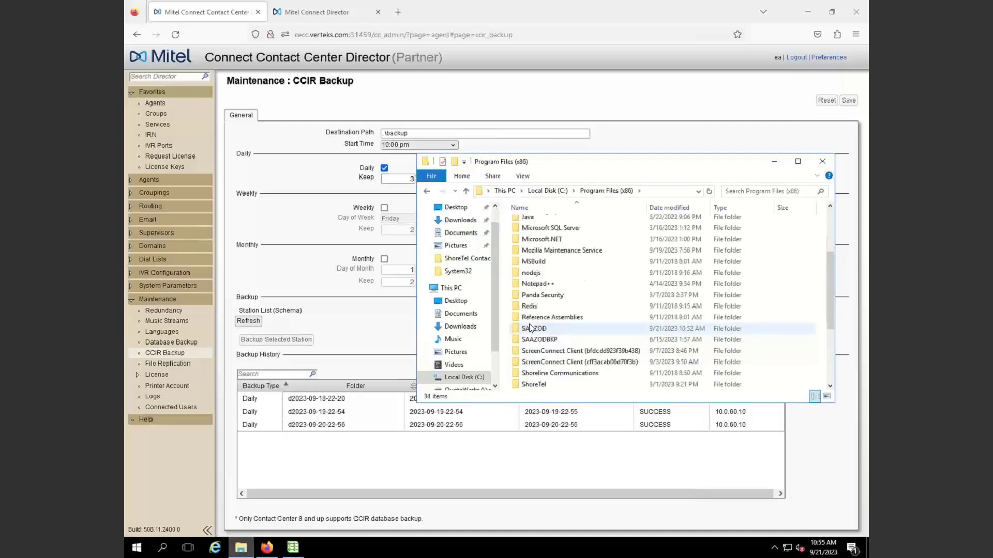
scroll(530, 324, down, 2)
Open ShoreTel > ShoreTel Contact Center Server full screen and scroll its 224 items
double_click(537, 286)
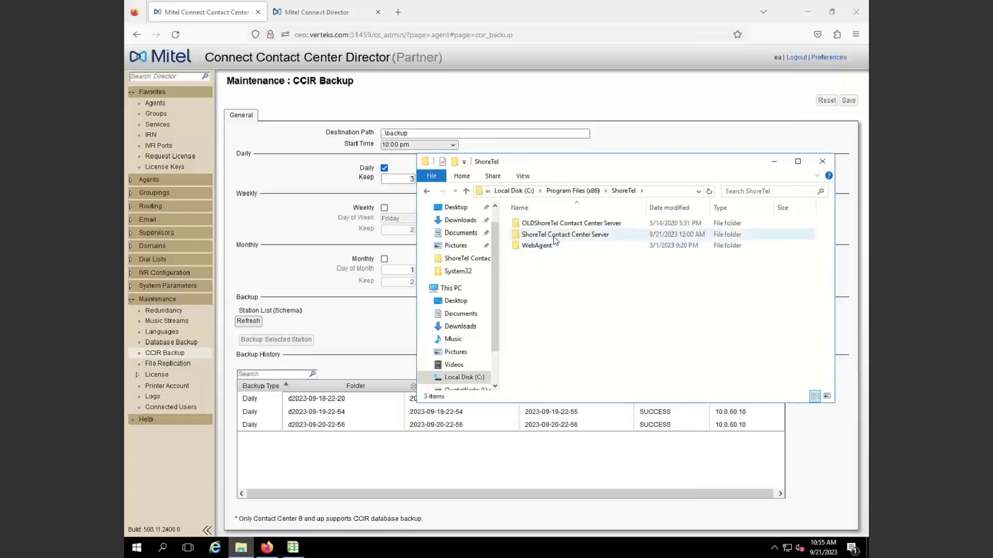
double_click(554, 236)
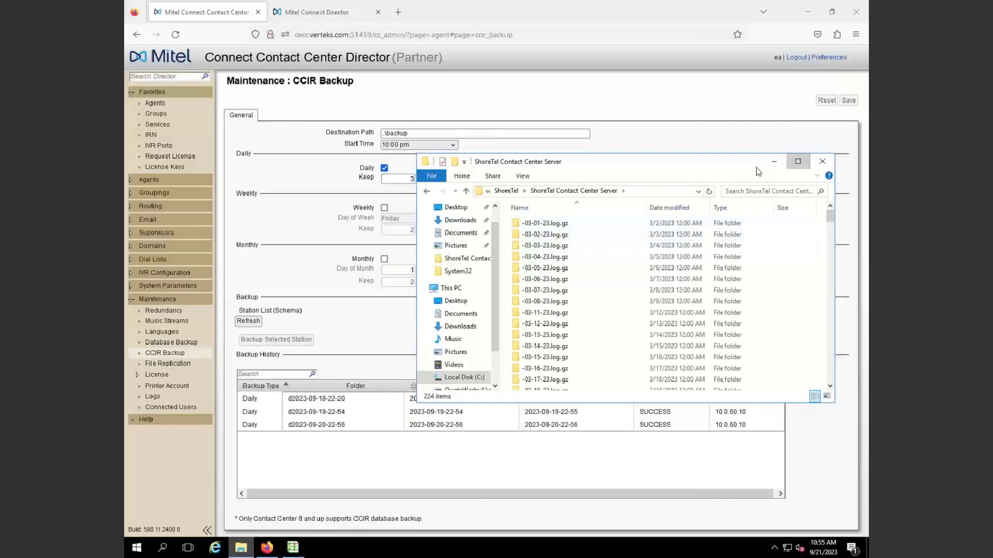
click(797, 162)
scroll(292, 403, down, 7)
scroll(310, 404, down, 20)
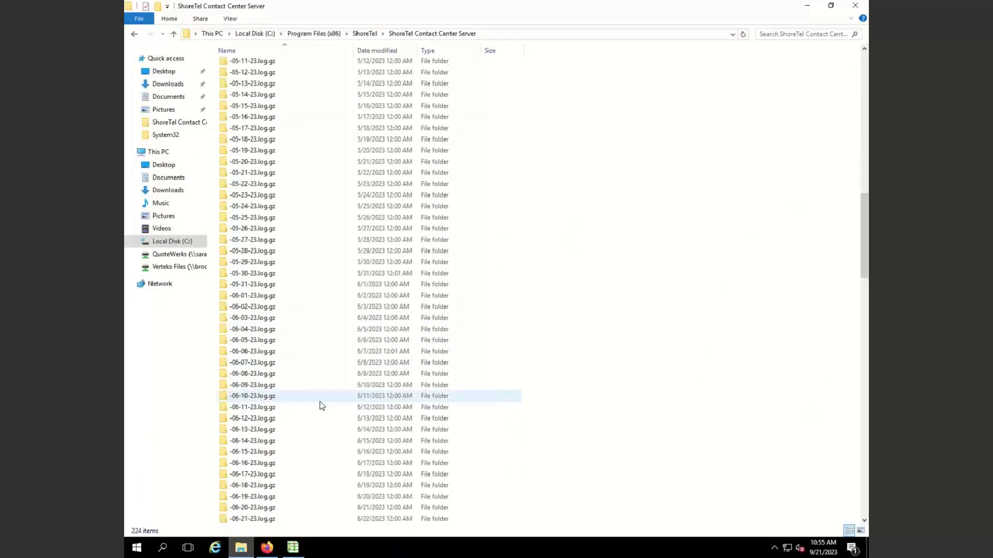
scroll(327, 406, down, 8)
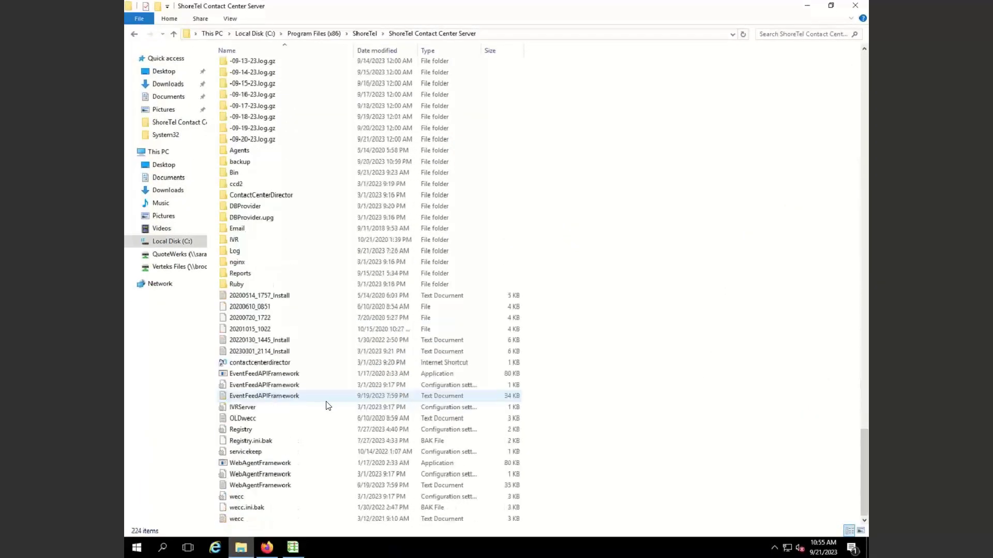
double_click(241, 166)
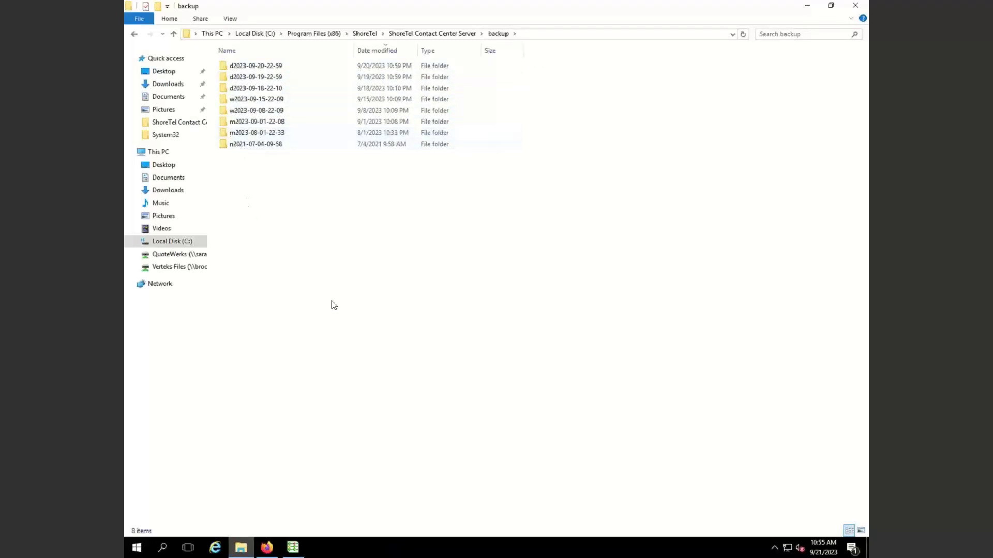
double_click(255, 146)
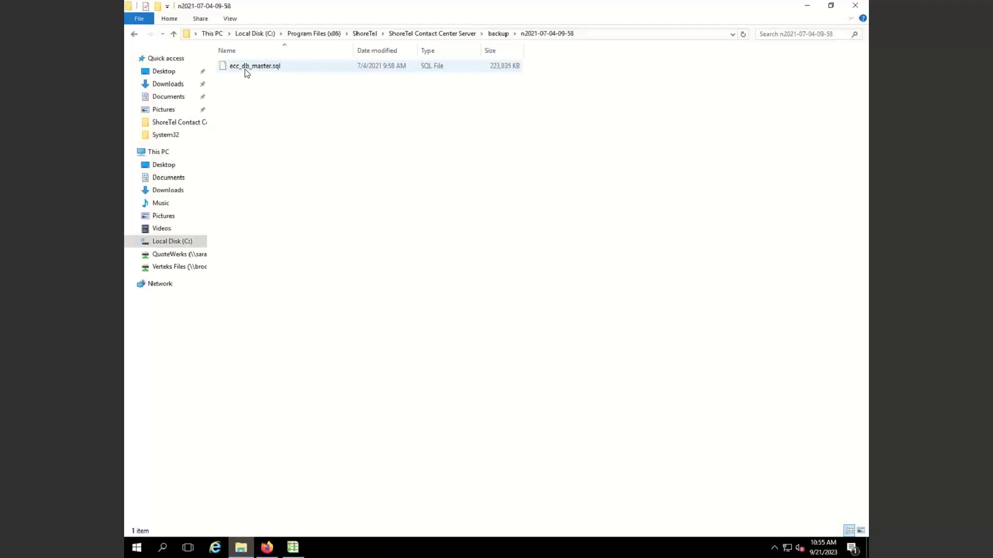
click(496, 33)
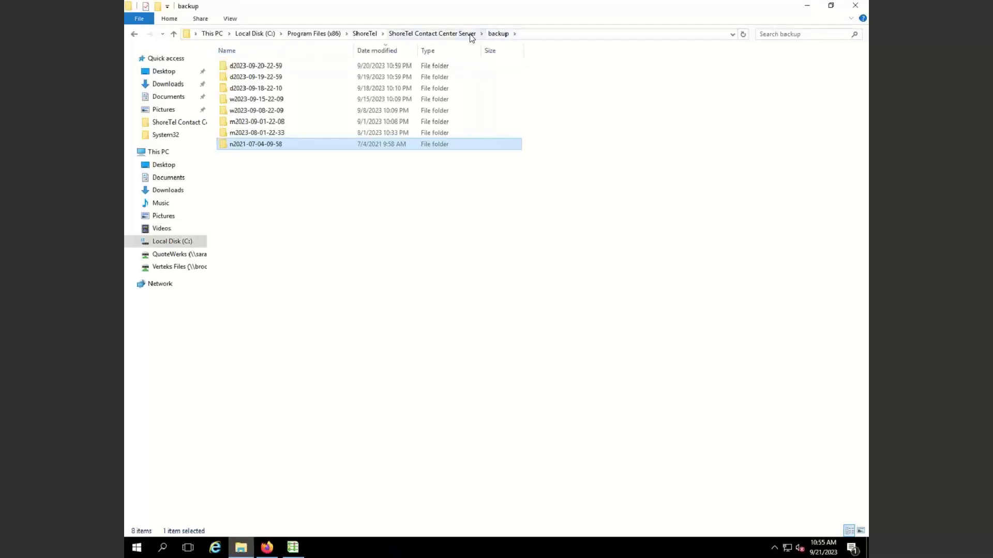
click(471, 35)
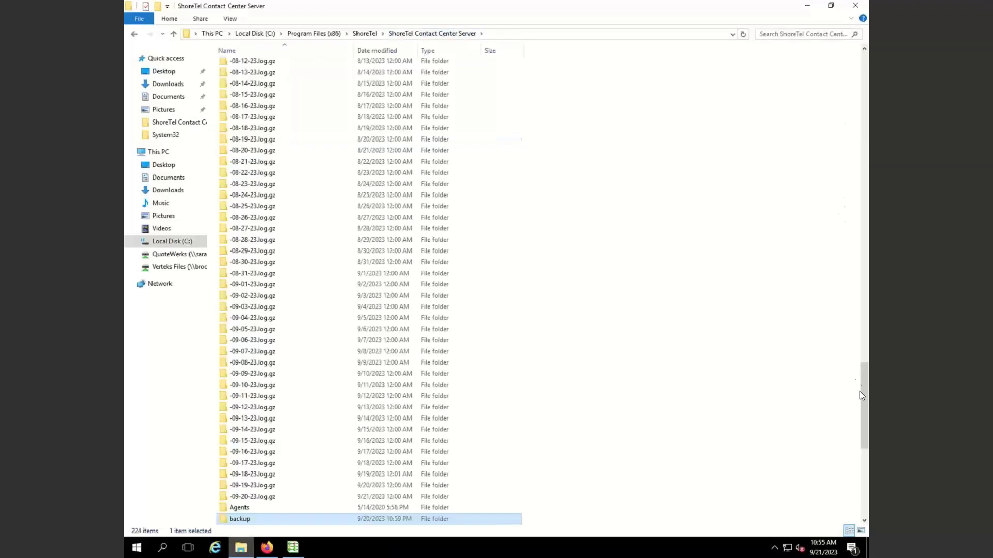
drag(865, 433, 866, 460)
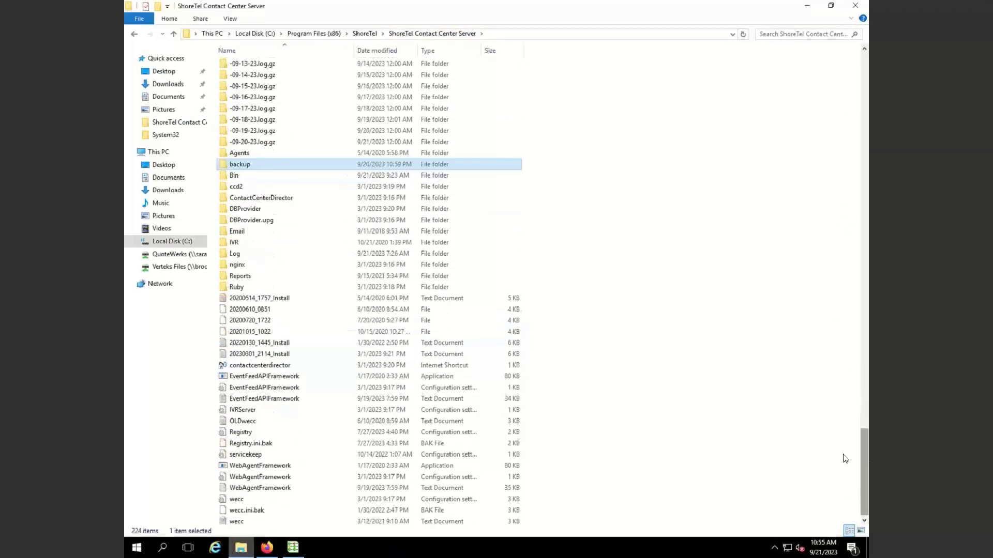
mouse_move(246, 248)
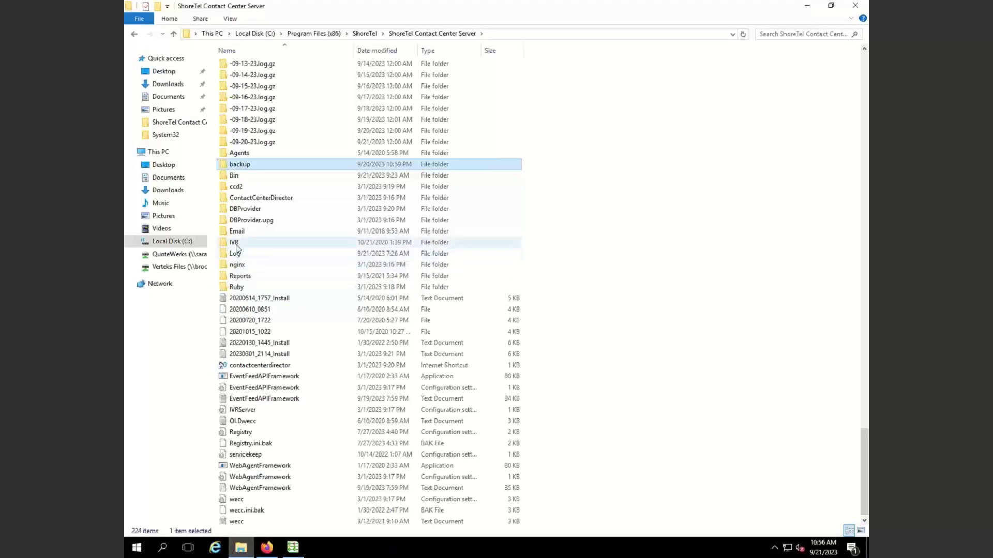
double_click(236, 245)
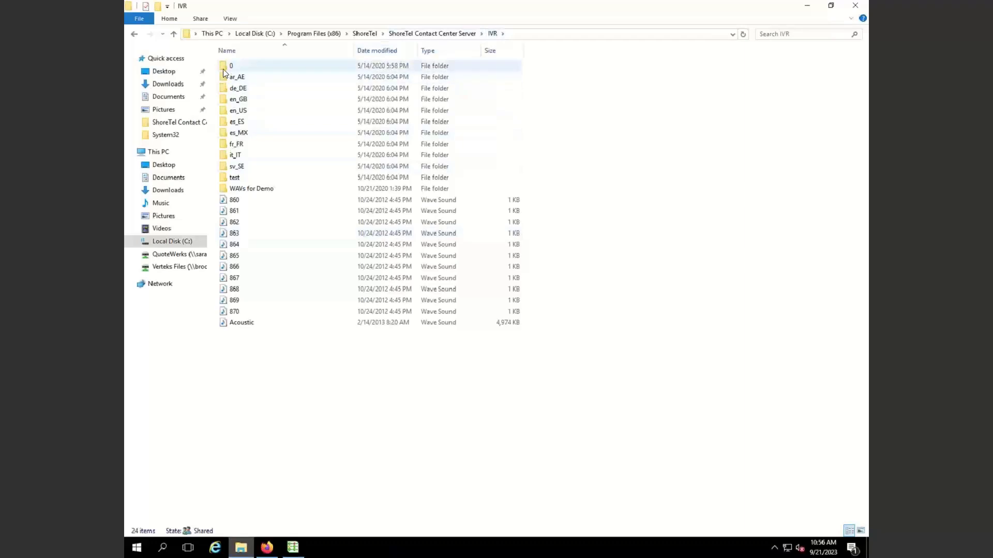
double_click(224, 69)
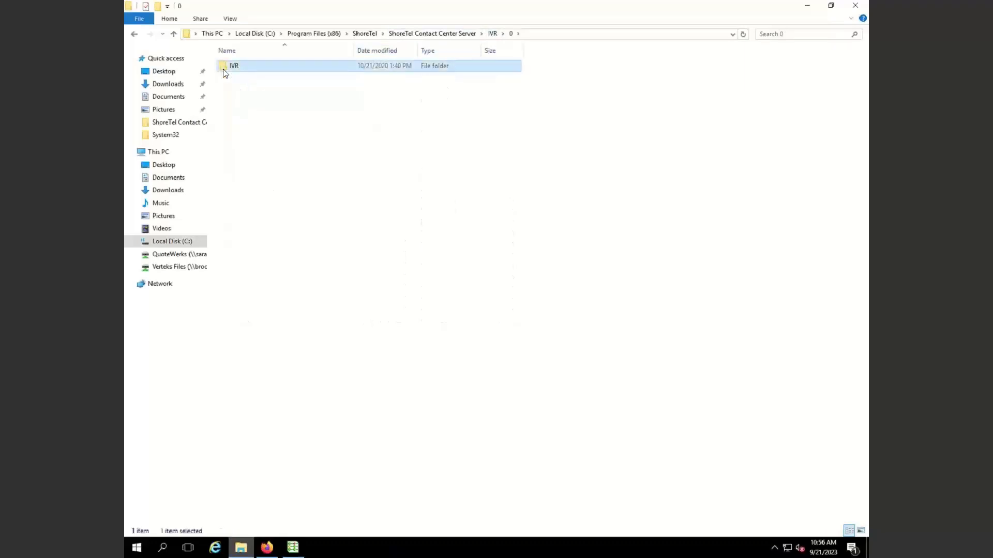
double_click(223, 69)
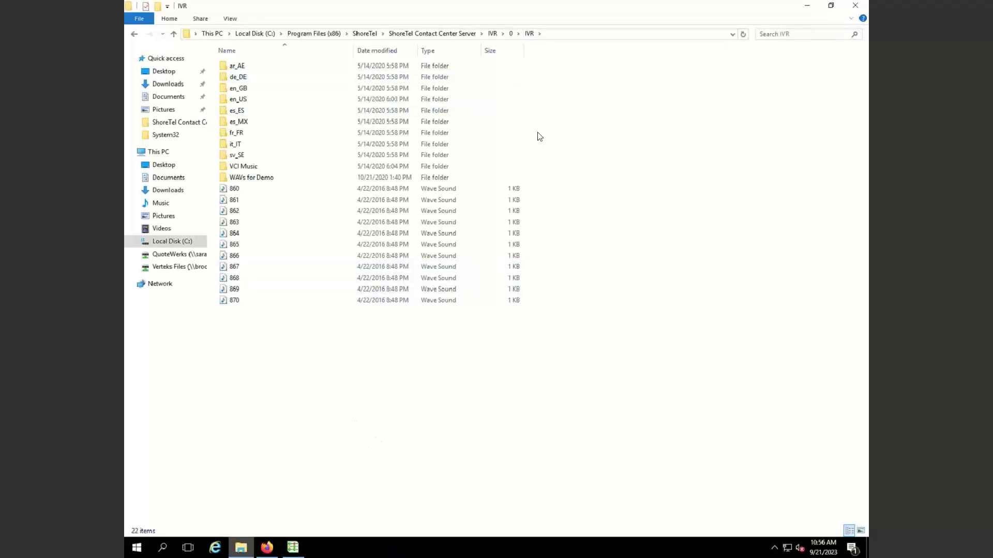
click(429, 34)
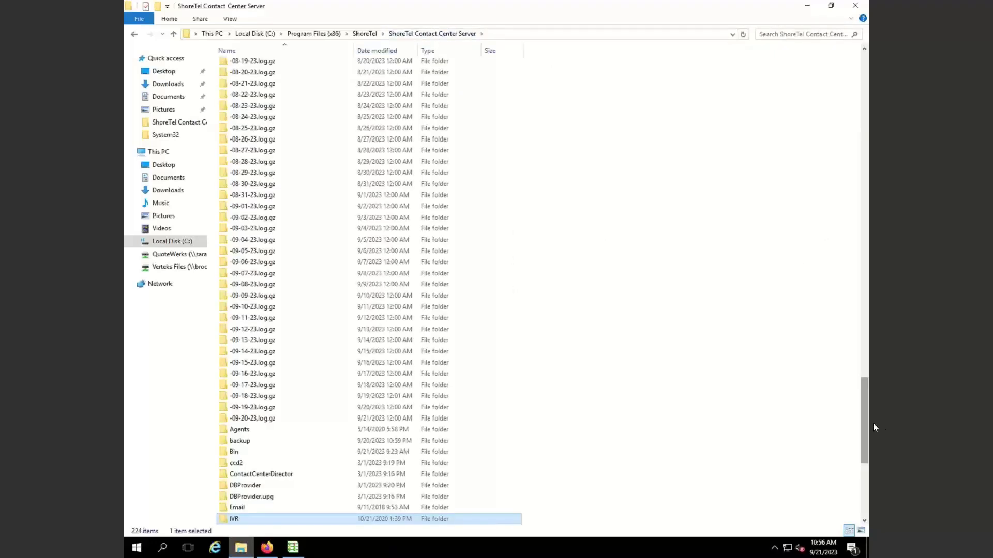
drag(862, 427, 863, 507)
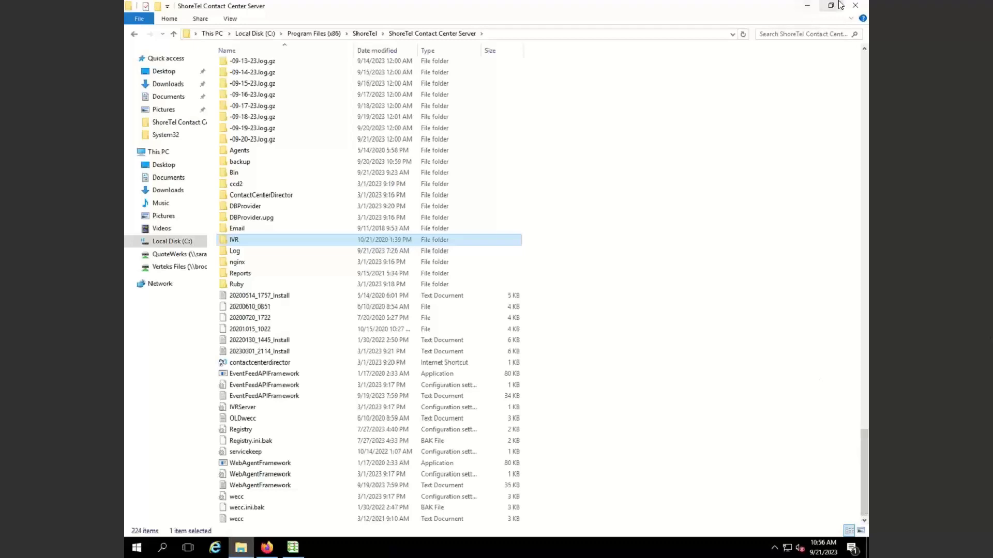
mouse_move(877, 5)
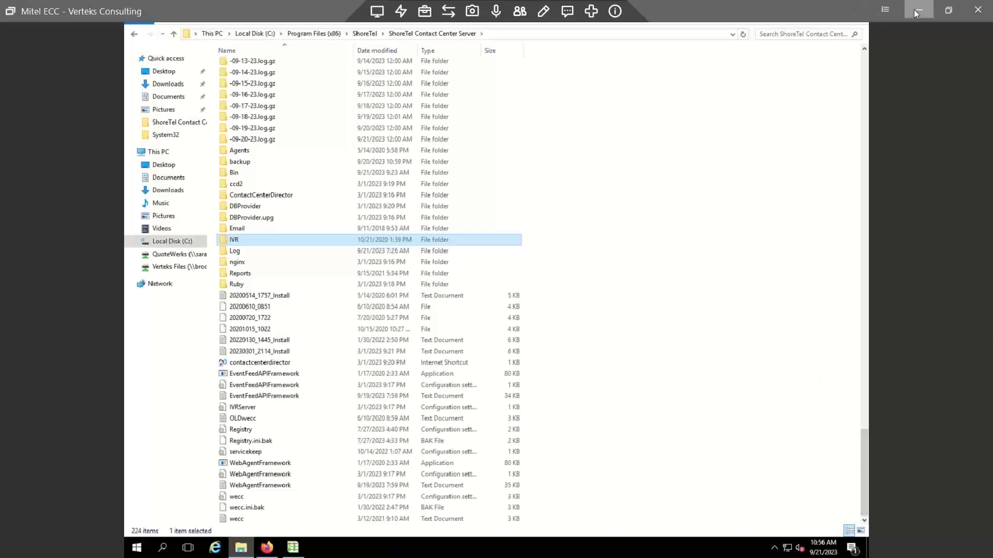
Minimize the remote session, maximize Edge, and view the Installation then Administration Guide PDFs
click(914, 9)
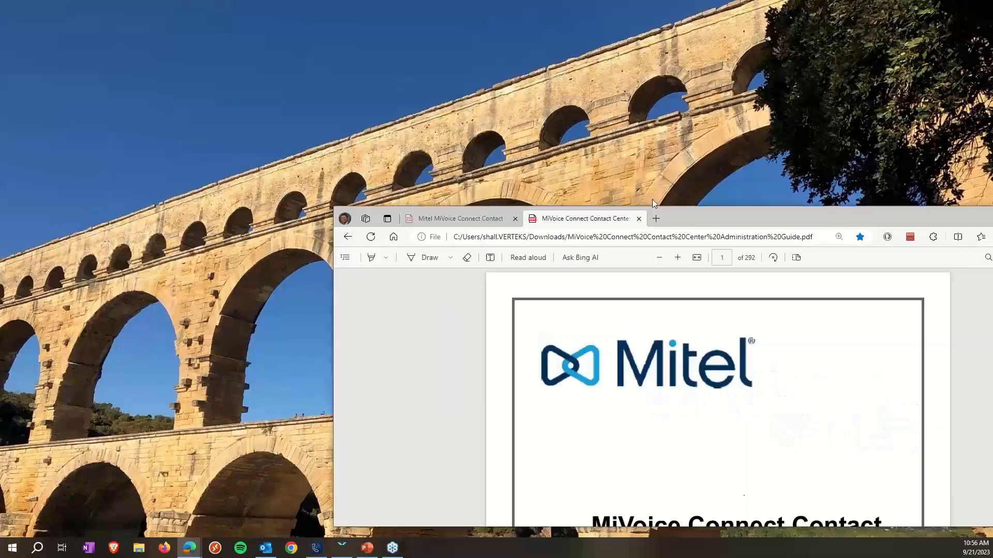
drag(653, 199, 419, 98)
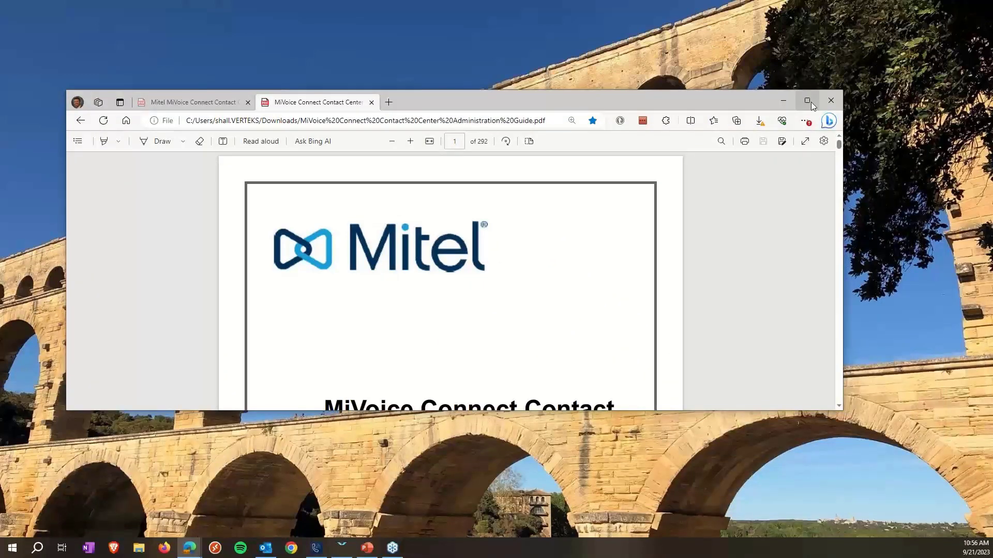
click(808, 102)
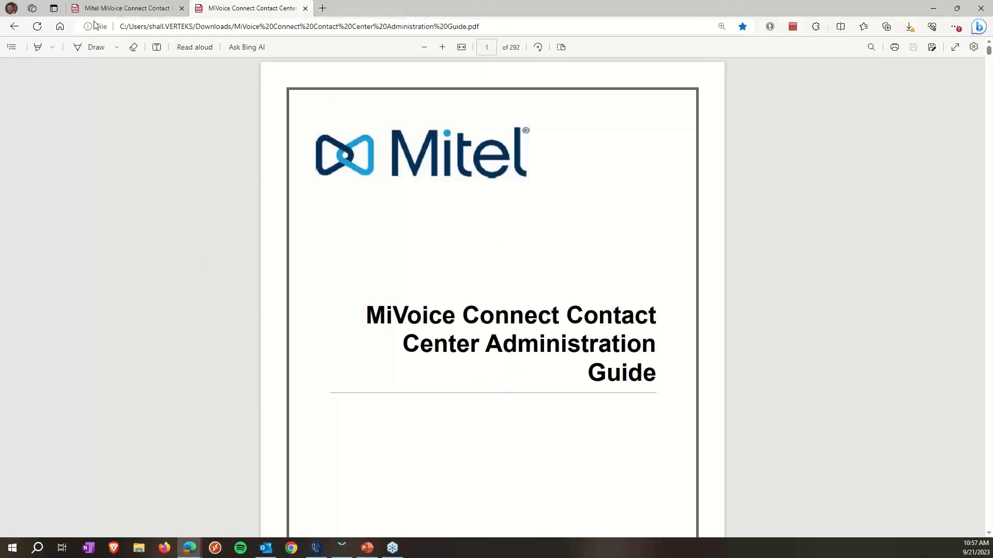
click(129, 8)
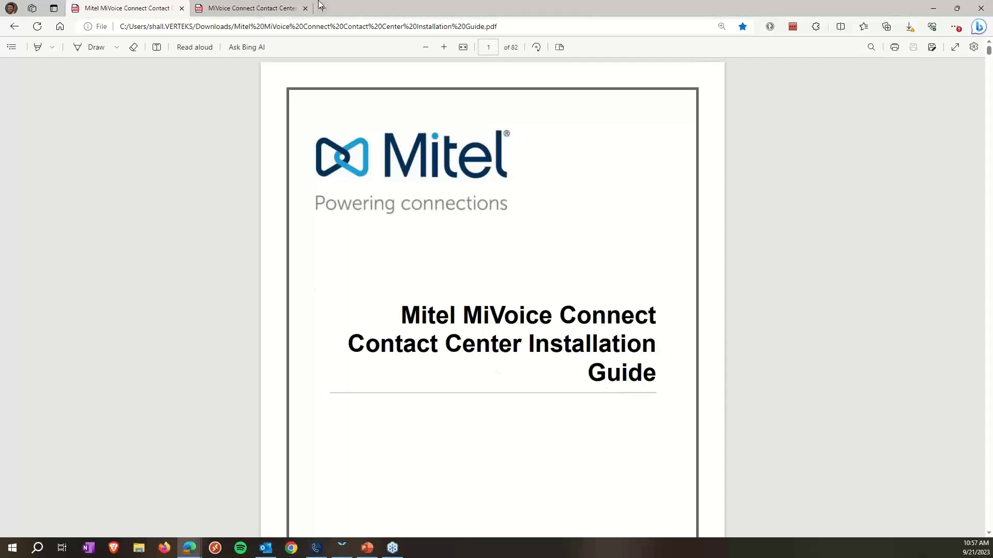
click(275, 7)
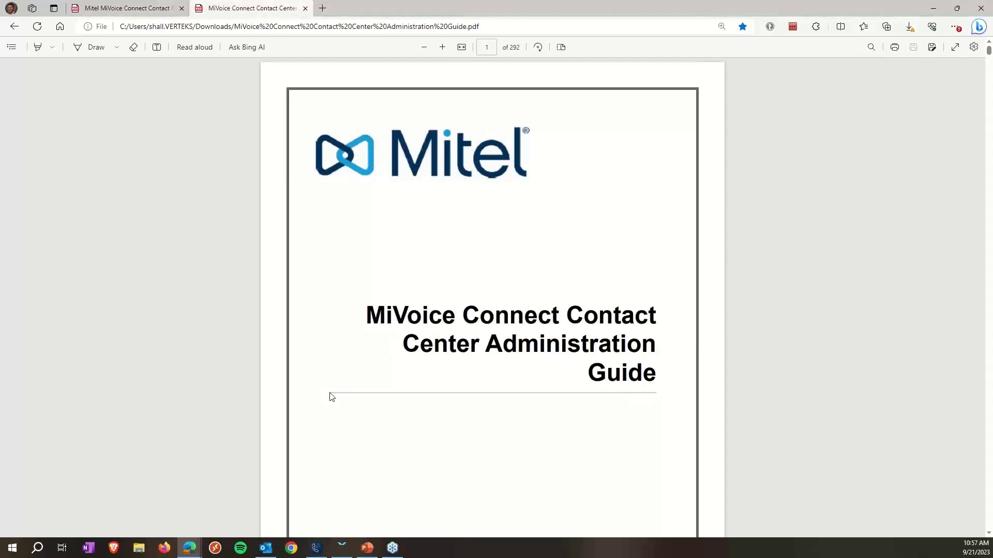